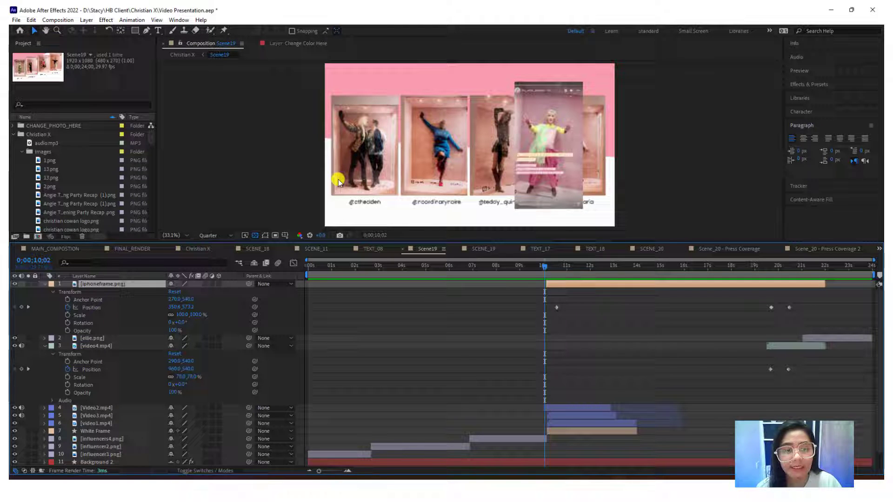
Scrub the Scene19 timeline to about 0;00;10;05, where the phone frame and story videos appear.
{"action": "left_click_drag", "start_coordinate": [539, 266], "coordinate": [547, 267]}
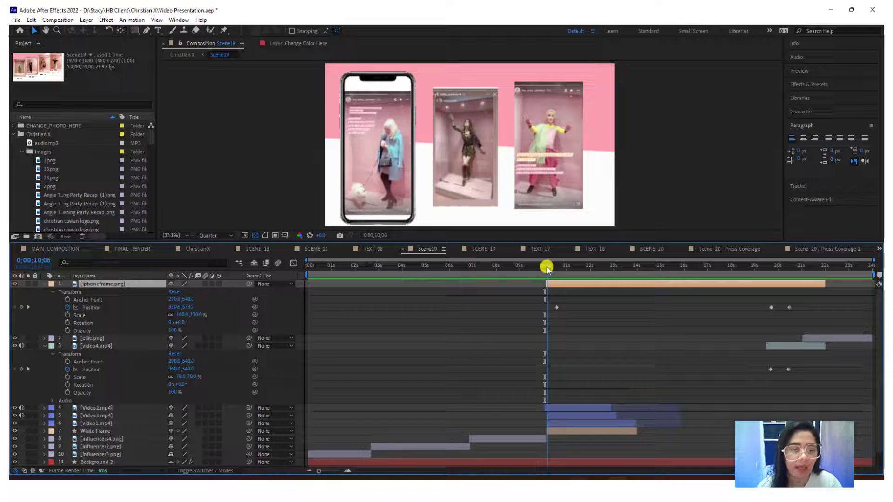
{"action": "left_click_drag", "start_coordinate": [547, 269], "coordinate": [548, 268]}
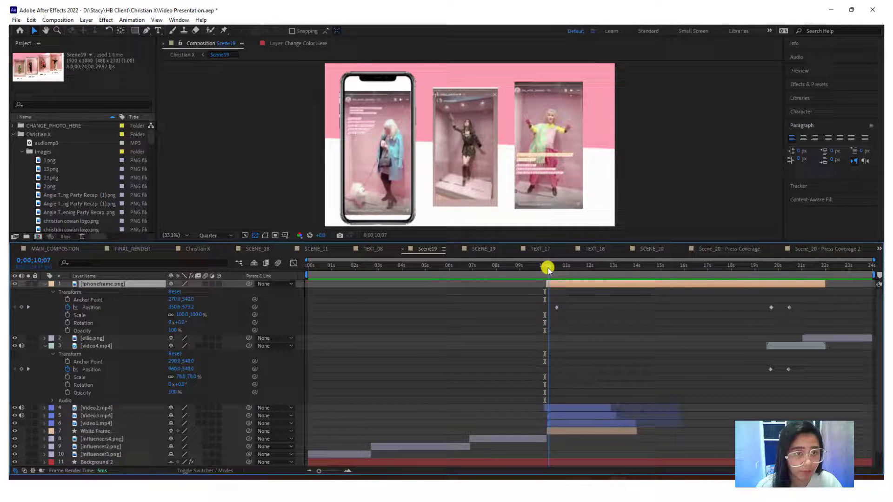
{"action": "mouse_move", "coordinate": [548, 270]}
{"action": "left_mouse_down"}
{"action": "mouse_move", "coordinate": [532, 269]}
{"action": "mouse_move", "coordinate": [548, 270]}
{"action": "left_mouse_up"}
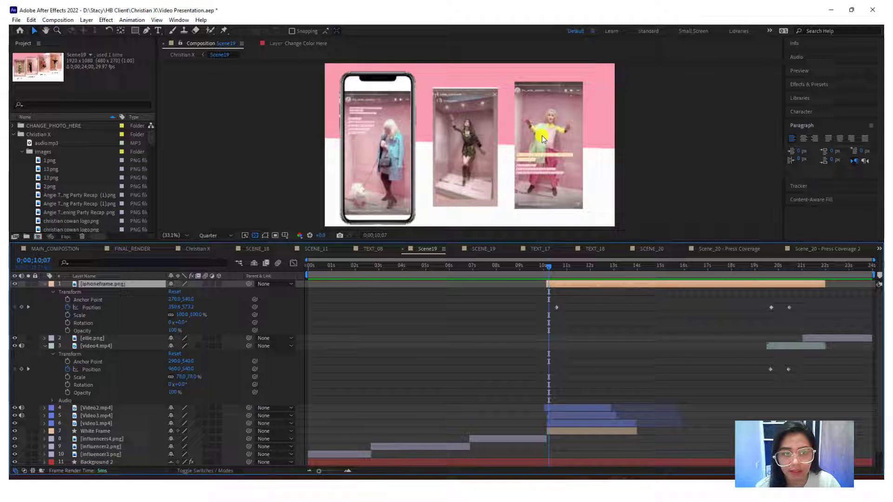
Delete the iphoneframe Position keyframes, fixing it at 350.6, 573.2, and move it below Video3.mp4.
{"action": "left_click", "coordinate": [542, 115]}
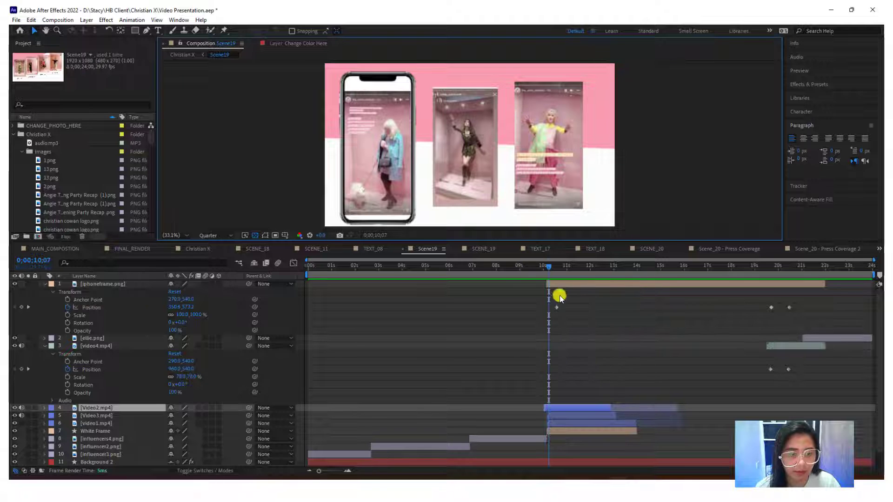
{"action": "mouse_move", "coordinate": [547, 270]}
{"action": "left_mouse_down"}
{"action": "mouse_move", "coordinate": [567, 274]}
{"action": "mouse_move", "coordinate": [556, 275]}
{"action": "left_mouse_up"}
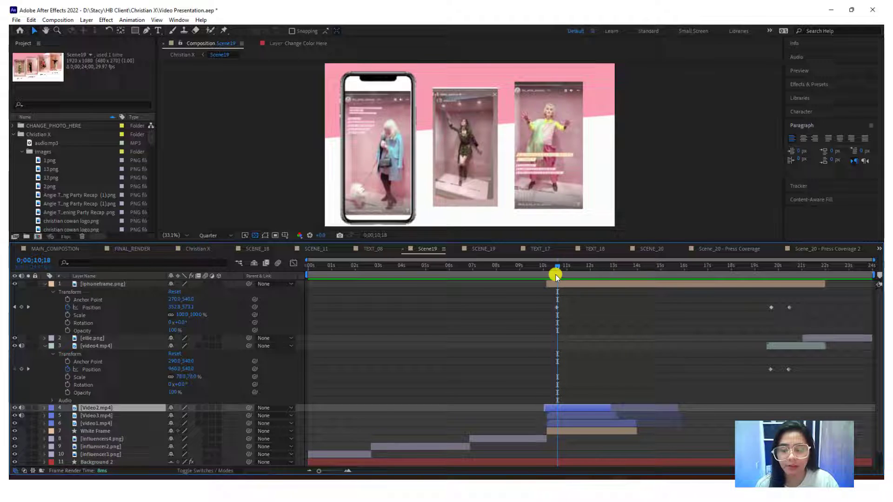
{"action": "left_click", "coordinate": [556, 306]}
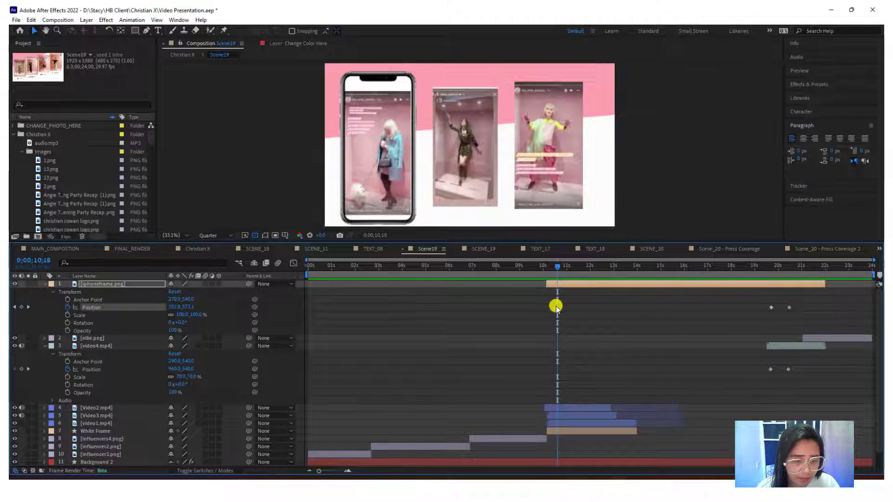
{"action": "left_click_drag", "start_coordinate": [590, 307], "coordinate": [795, 314]}
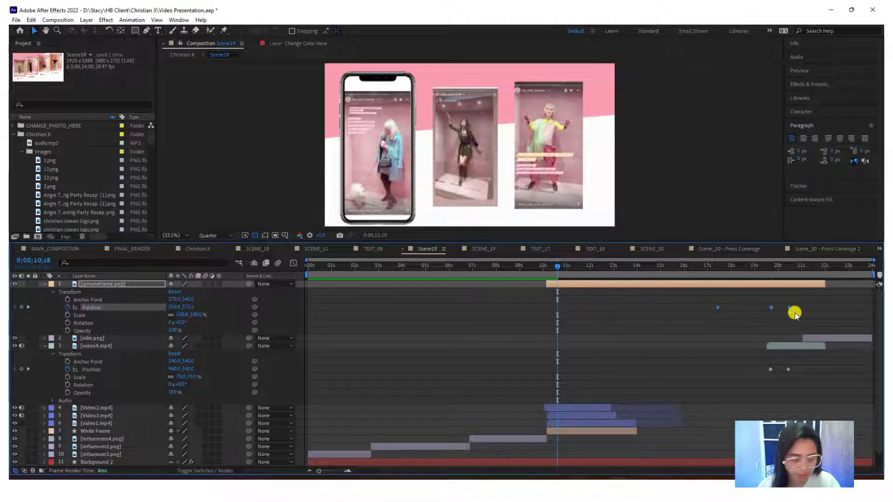
{"action": "left_click_drag", "start_coordinate": [710, 302], "coordinate": [806, 311]}
{"action": "key", "text": "Delete"}
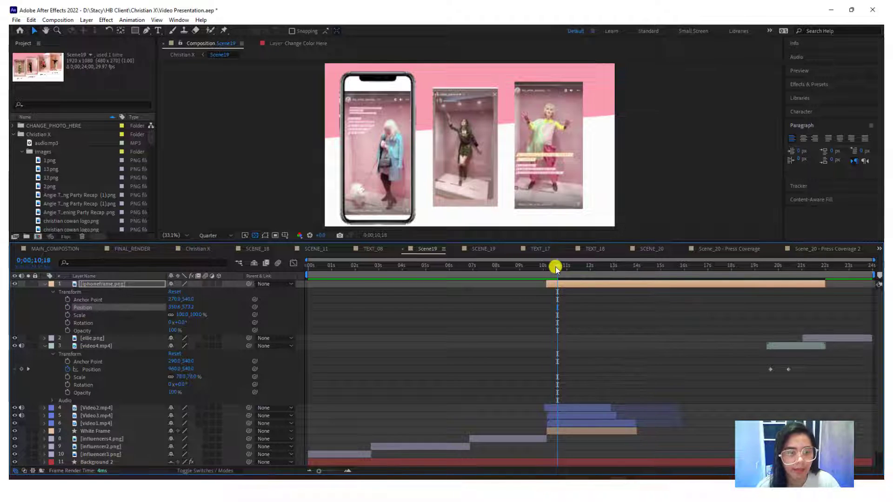
{"action": "left_click_drag", "start_coordinate": [556, 266], "coordinate": [547, 268]}
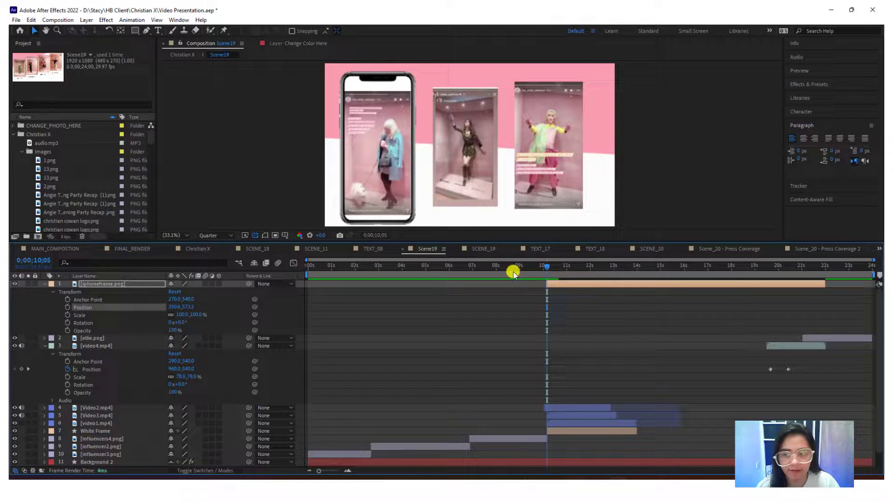
{"action": "left_click_drag", "start_coordinate": [97, 415], "coordinate": [95, 419]}
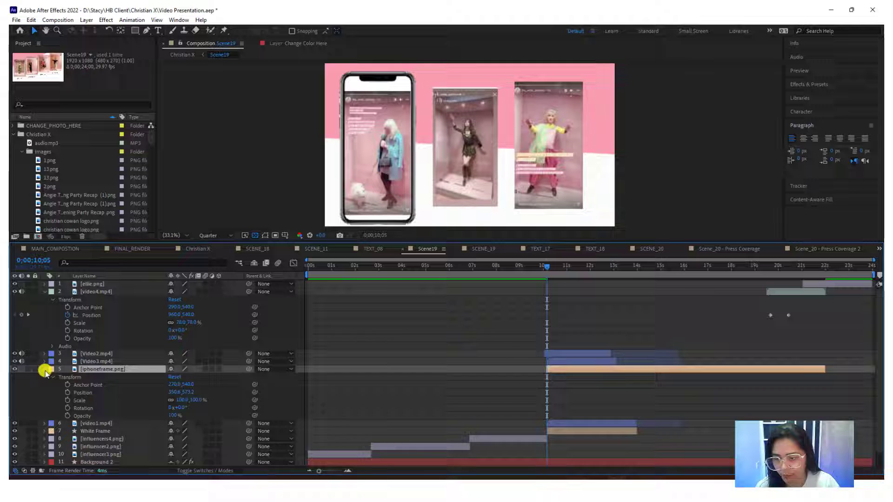
Collapse iphoneframe's properties, briefly solo video1.mp4, then select the iphoneframe layer.
{"action": "left_click", "coordinate": [44, 369]}
{"action": "left_click", "coordinate": [94, 376]}
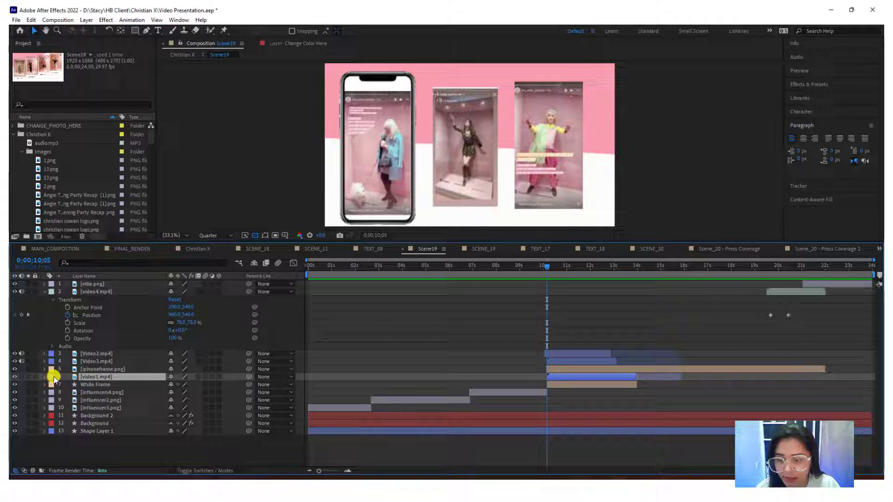
{"action": "left_click", "coordinate": [29, 377]}
{"action": "left_click", "coordinate": [28, 377]}
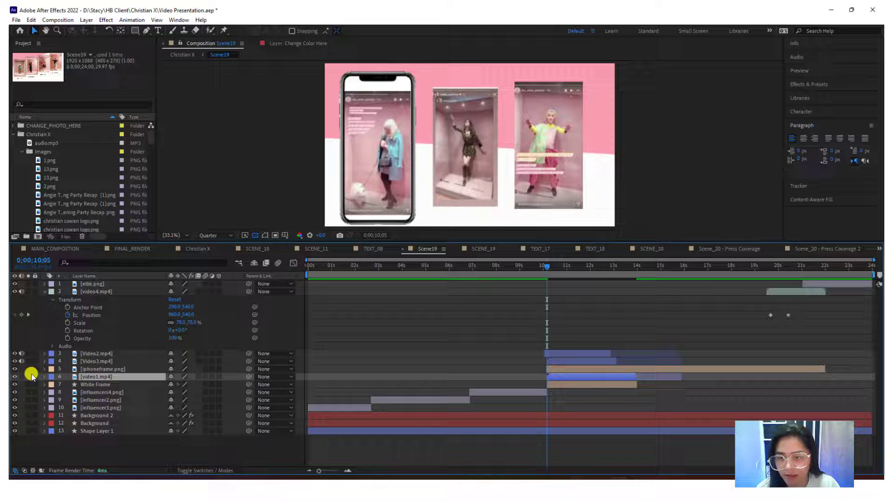
{"action": "left_click", "coordinate": [89, 384]}
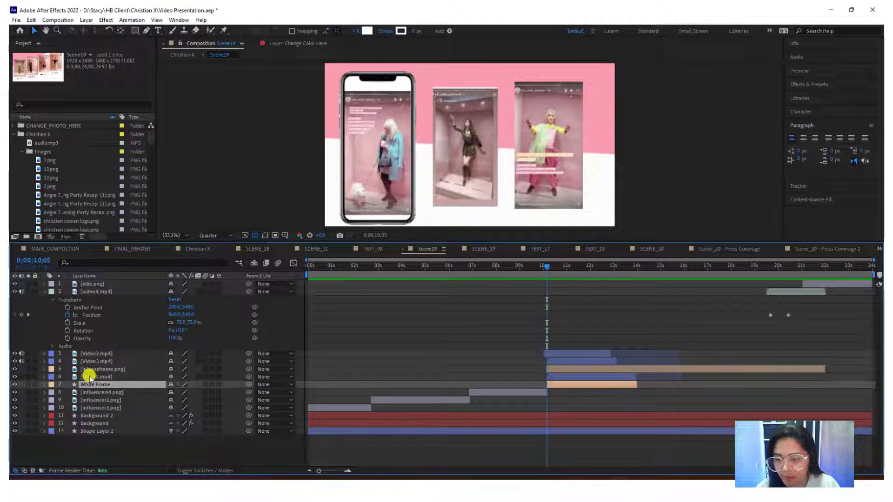
{"action": "left_click", "coordinate": [90, 376]}
{"action": "left_click", "coordinate": [90, 369]}
Give iphoneframe and video1.mp4 Brown labels and White Frame a Blue label.
{"action": "left_click", "coordinate": [51, 369]}
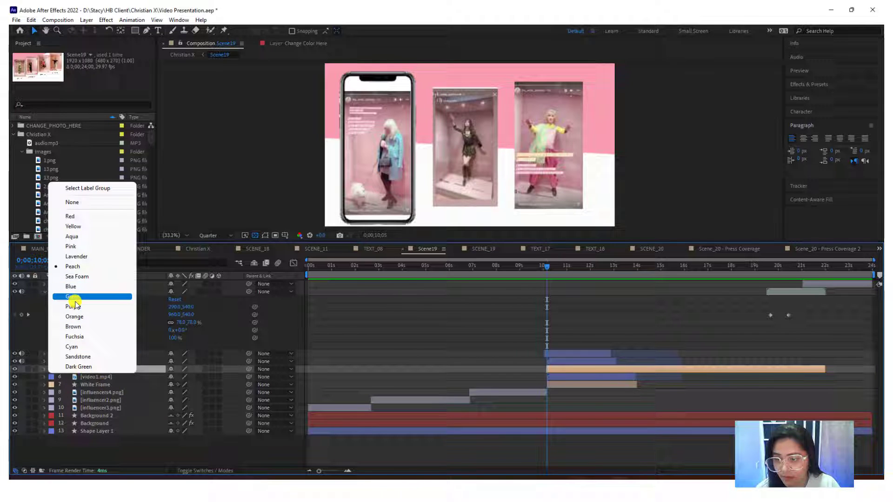
{"action": "left_click", "coordinate": [72, 327]}
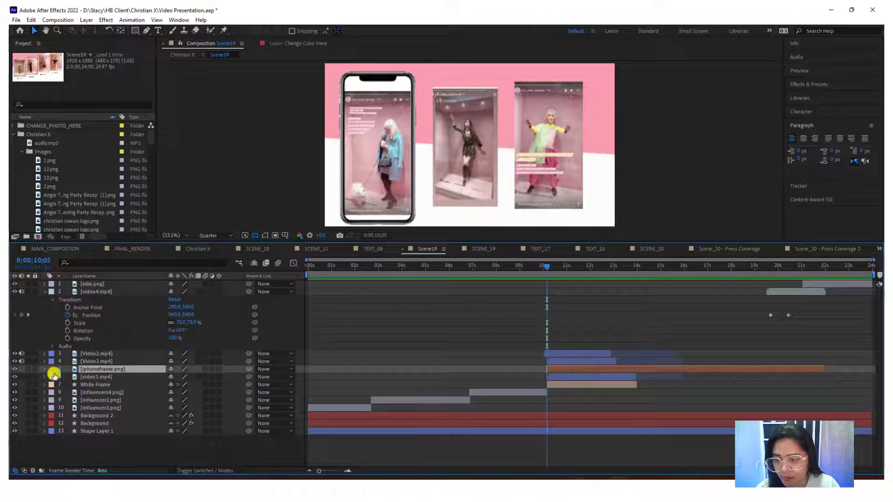
{"action": "left_click", "coordinate": [52, 376]}
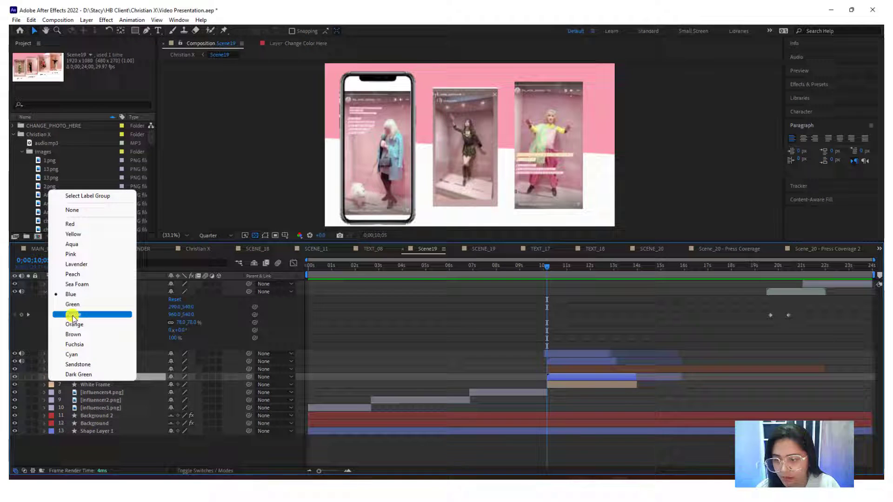
{"action": "left_click", "coordinate": [72, 334]}
{"action": "left_click", "coordinate": [51, 385]}
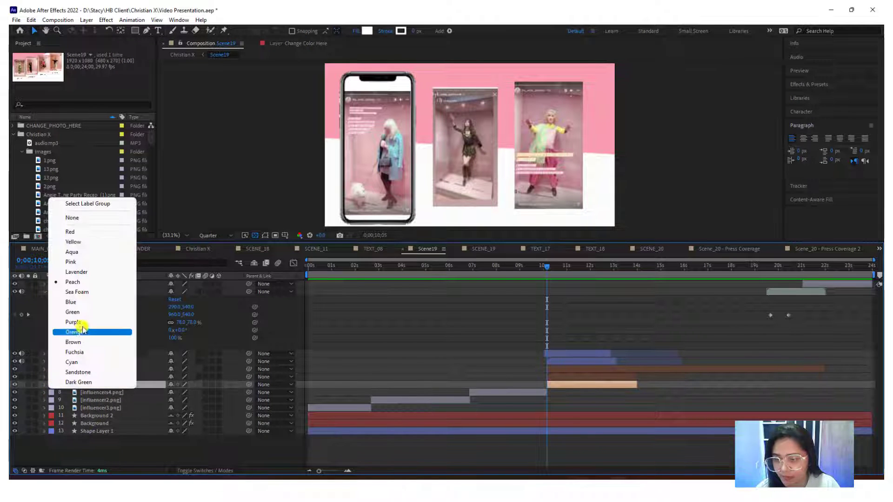
{"action": "left_click", "coordinate": [87, 302]}
{"action": "left_click", "coordinate": [105, 363]}
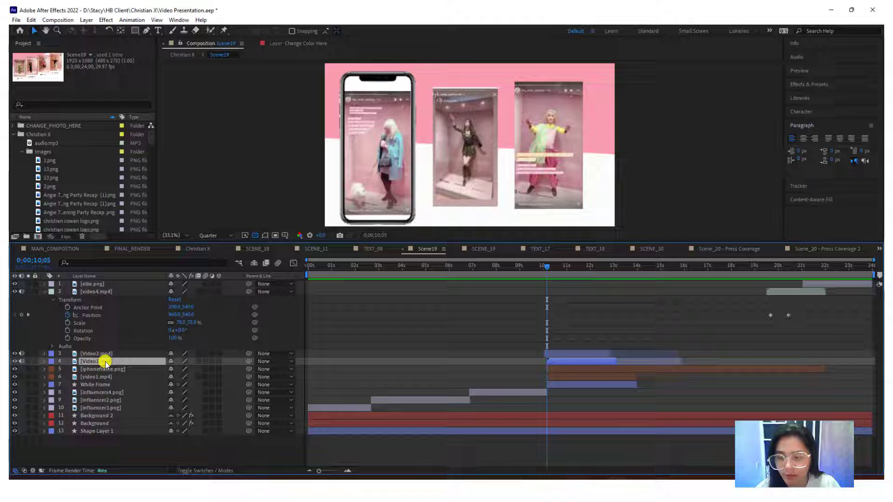
{"action": "left_click", "coordinate": [102, 370]}
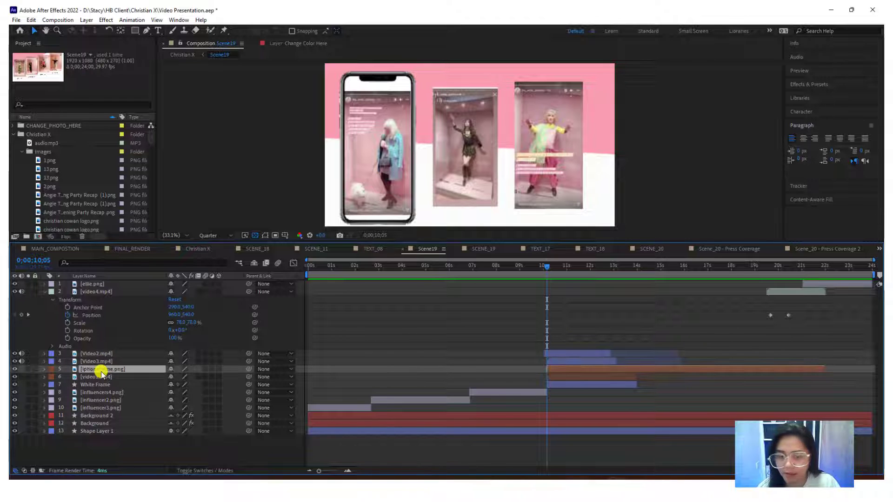
Duplicate the iphoneframe layer above Video3.mp4 and fit the copy around the middle video.
{"action": "key", "text": "ctrl+d"}
{"action": "left_click_drag", "start_coordinate": [102, 371], "coordinate": [103, 361]}
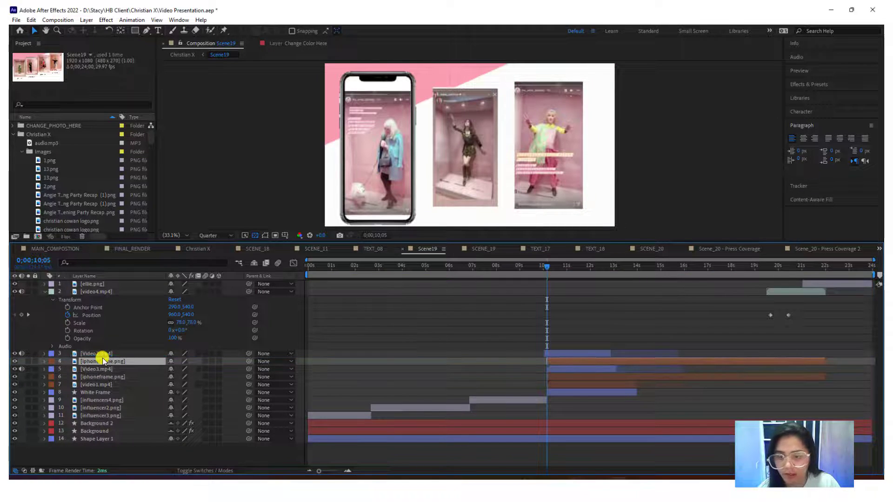
{"action": "left_click", "coordinate": [28, 361]}
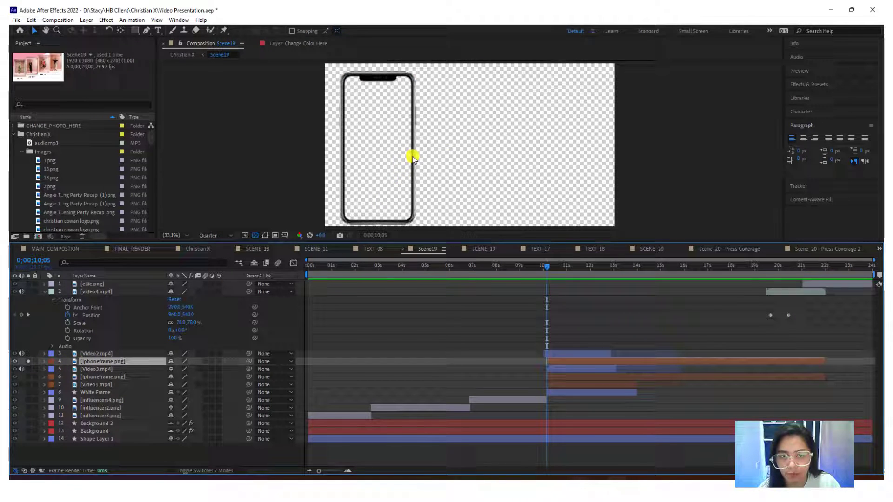
{"action": "left_click_drag", "start_coordinate": [412, 155], "coordinate": [494, 157]}
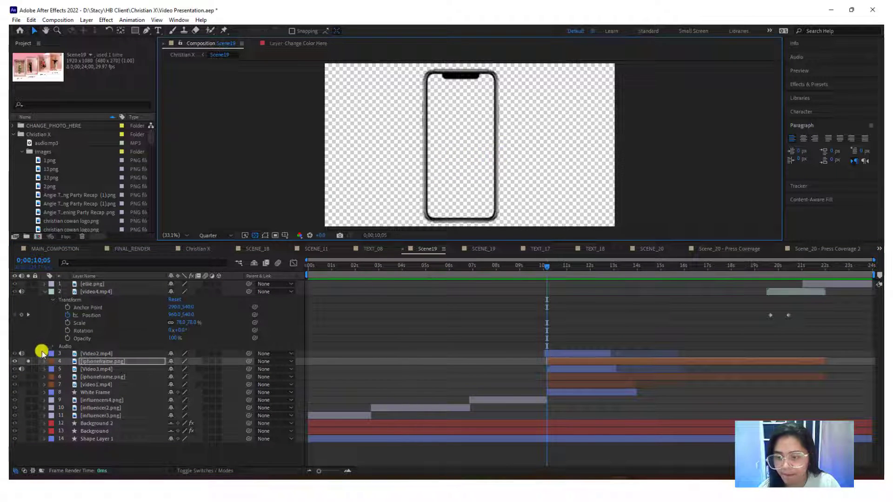
{"action": "left_click", "coordinate": [28, 362]}
{"action": "mouse_move", "coordinate": [478, 77]}
{"action": "left_mouse_down"}
{"action": "mouse_move", "coordinate": [492, 80]}
{"action": "mouse_move", "coordinate": [486, 73]}
{"action": "left_mouse_up"}
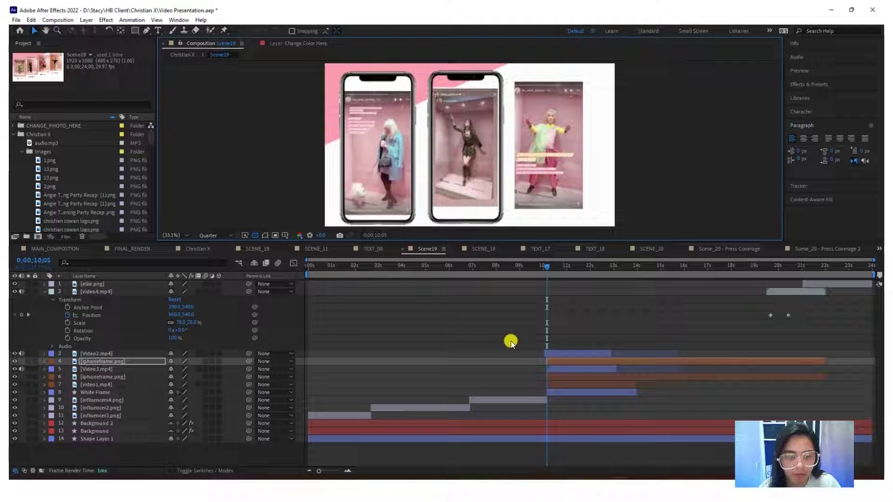
Check the Video2.mp4 and Video3.mp4 layers and advance the time to about 0;00;10;08.
{"action": "left_click", "coordinate": [556, 354]}
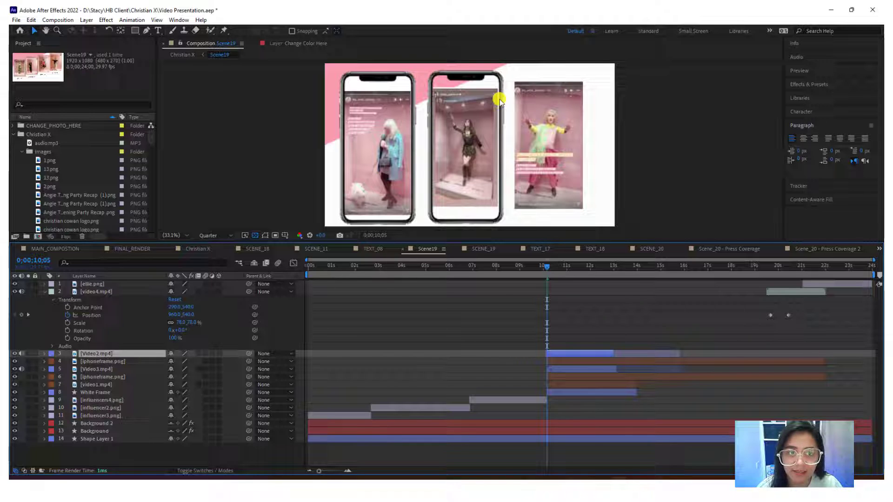
{"action": "left_click", "coordinate": [550, 361]}
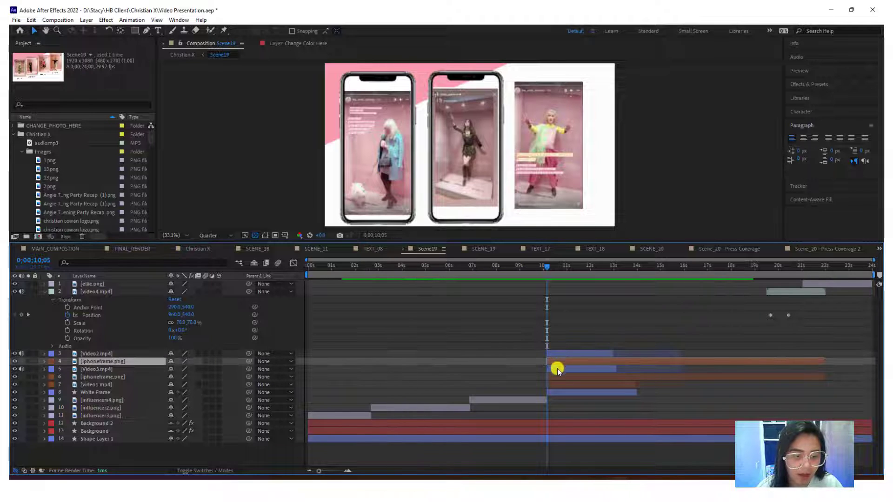
{"action": "left_click", "coordinate": [556, 370]}
{"action": "left_click_drag", "start_coordinate": [548, 266], "coordinate": [547, 268]}
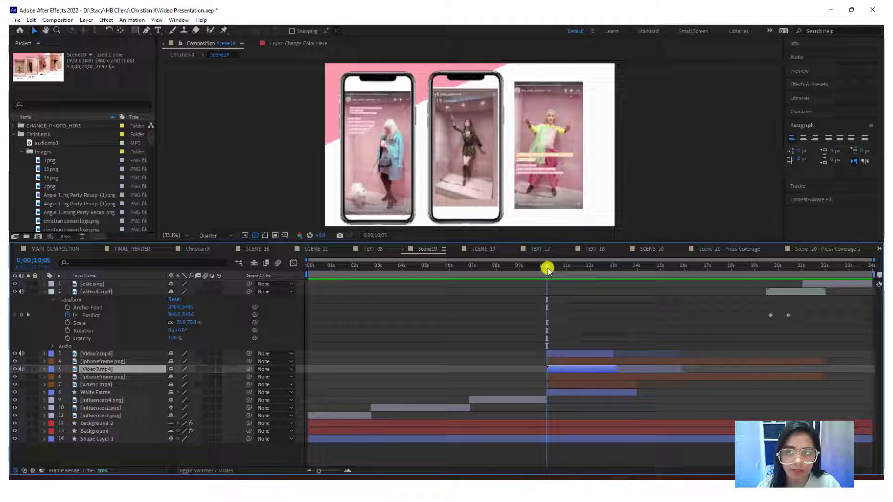
{"action": "left_click_drag", "start_coordinate": [548, 269], "coordinate": [549, 268]}
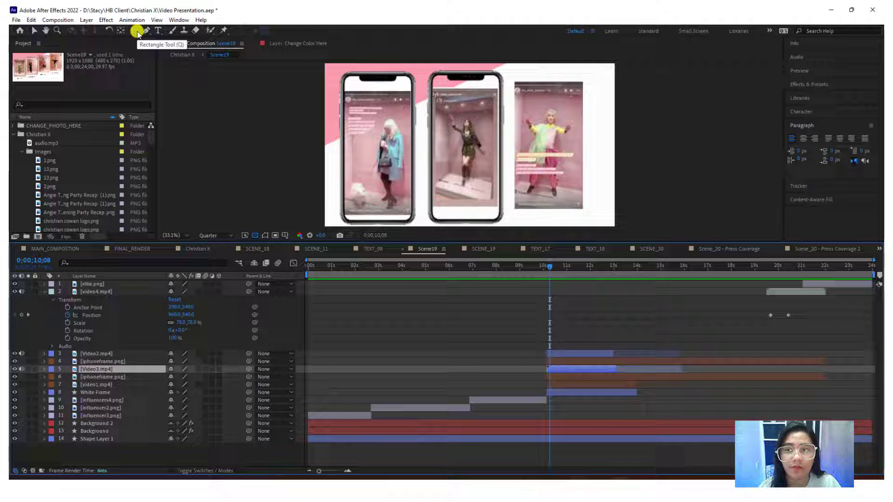
Cycle through the shape tools, pick one from the flyout, and toggle the Tools panel.
{"action": "key", "text": "q"}
{"action": "key", "text": "q"}
{"action": "key", "text": "q"}
{"action": "key", "text": "q"}
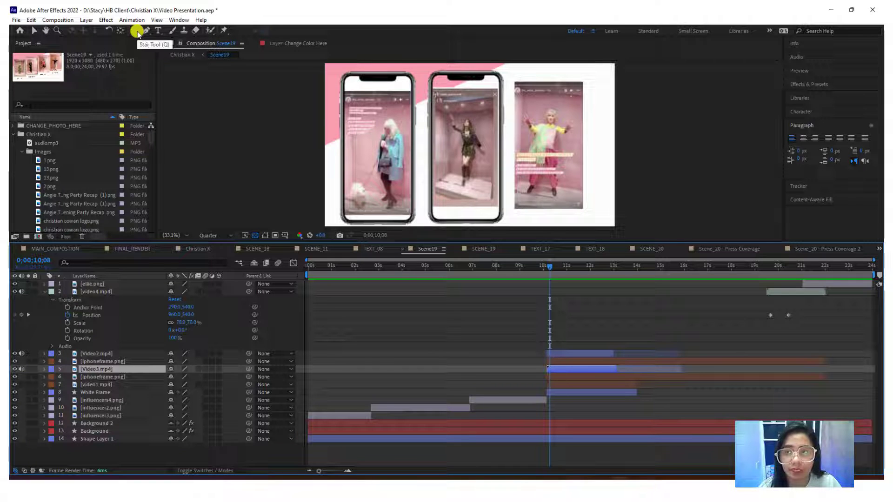
{"action": "key", "text": "q"}
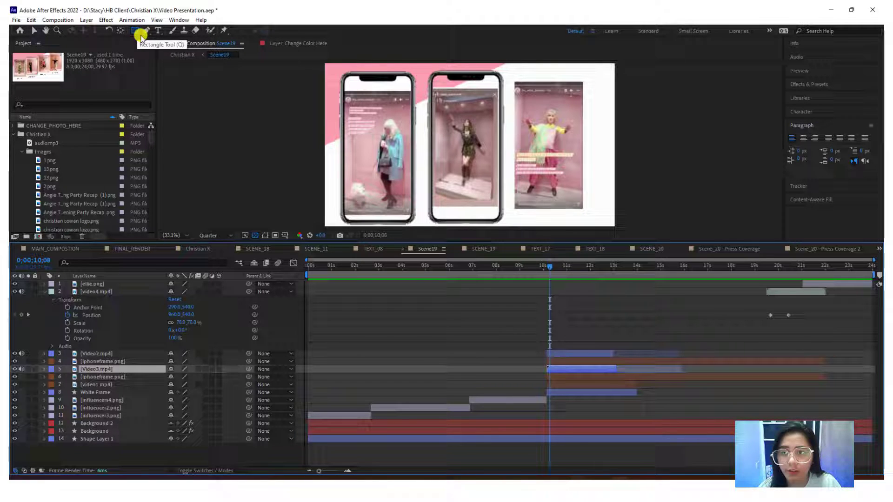
{"action": "left_click", "coordinate": [138, 36]}
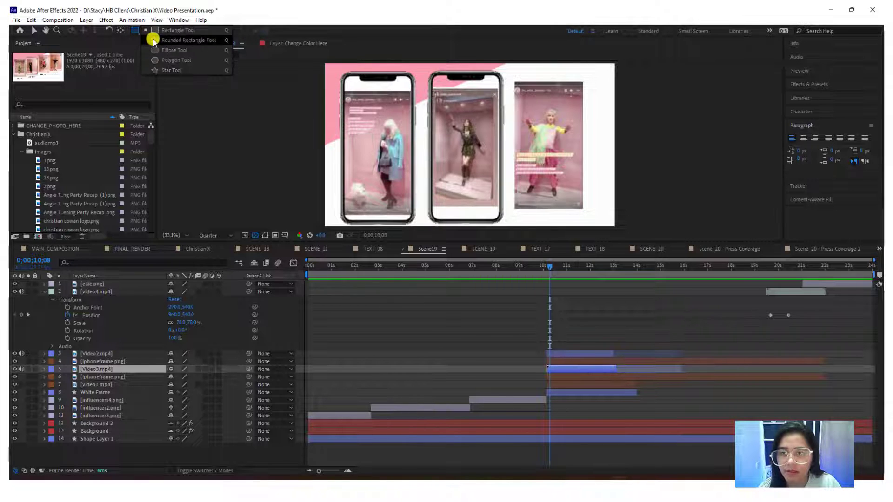
{"action": "left_click", "coordinate": [155, 69]}
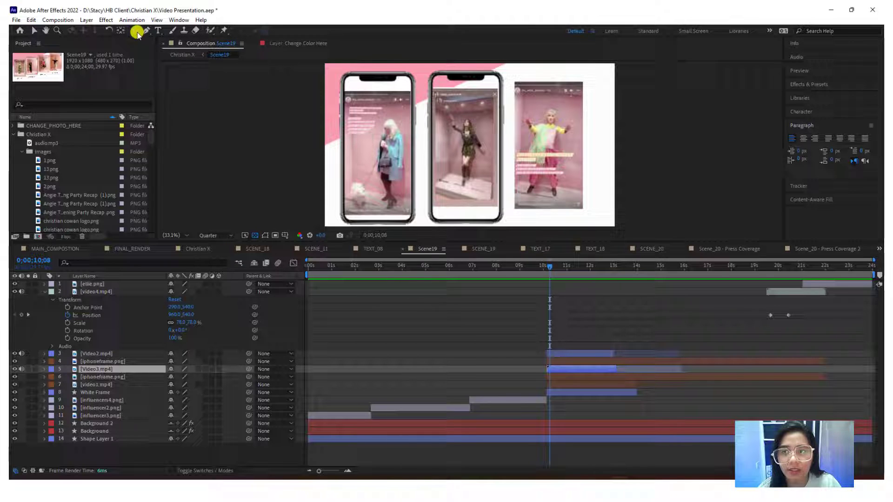
{"action": "left_click", "coordinate": [179, 21]}
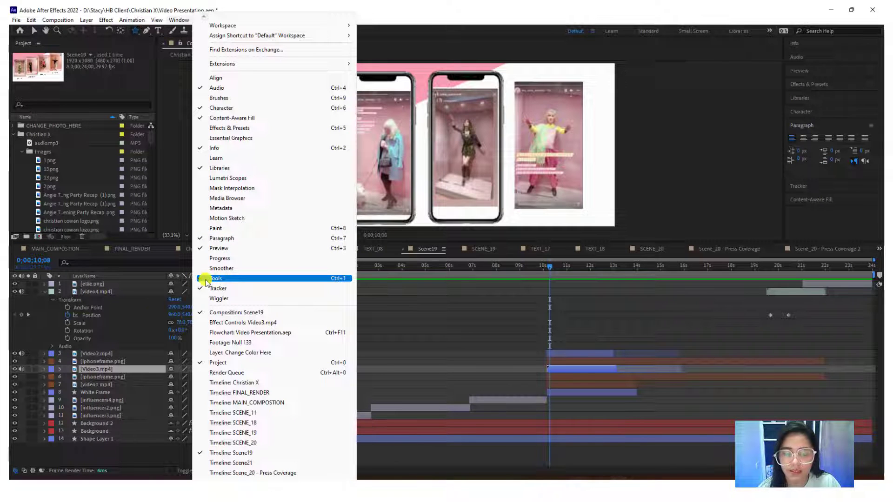
{"action": "left_click", "coordinate": [177, 74]}
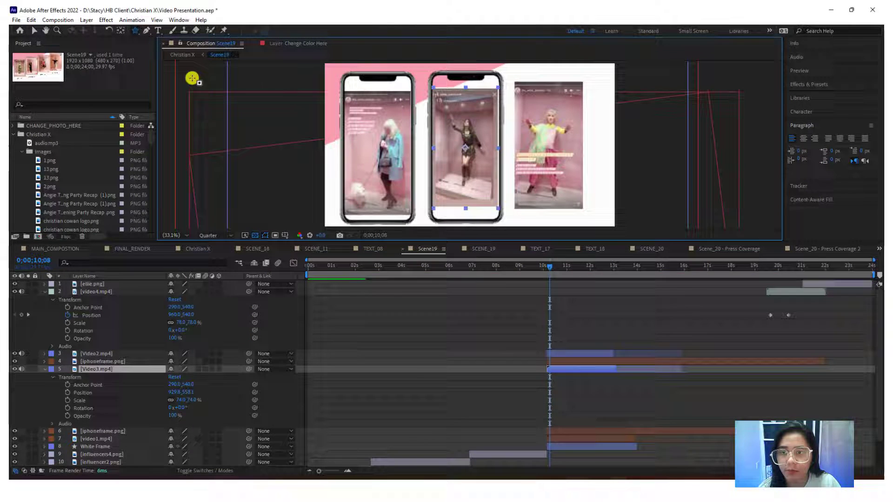
{"action": "key", "text": "ctrl+Up"}
{"action": "key", "text": "ctrl+Up"}
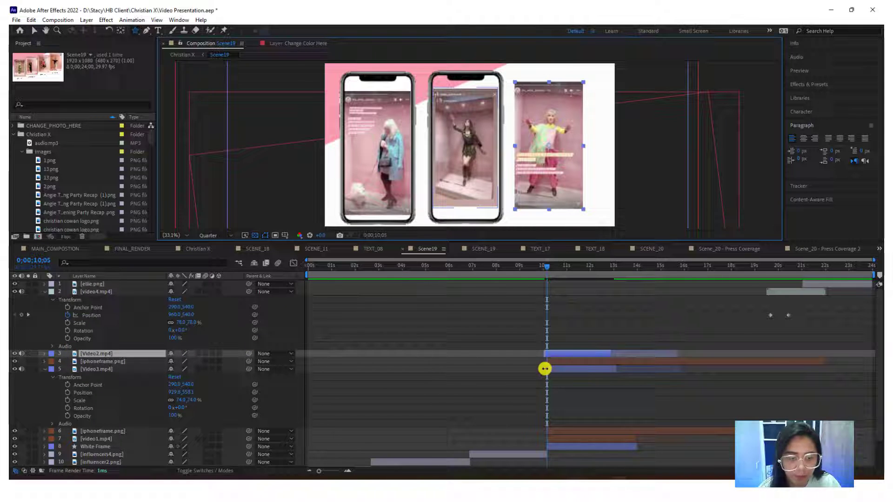
Delay Video2.mp4's in-point slightly, collapse video4.mp4's Transform, and deselect all layers.
{"action": "left_click_drag", "start_coordinate": [546, 357], "coordinate": [555, 356]}
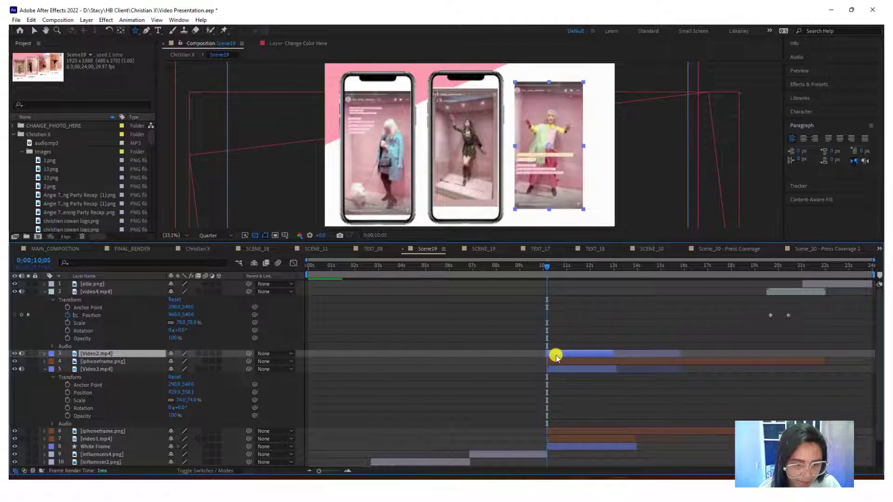
{"action": "left_click", "coordinate": [556, 365]}
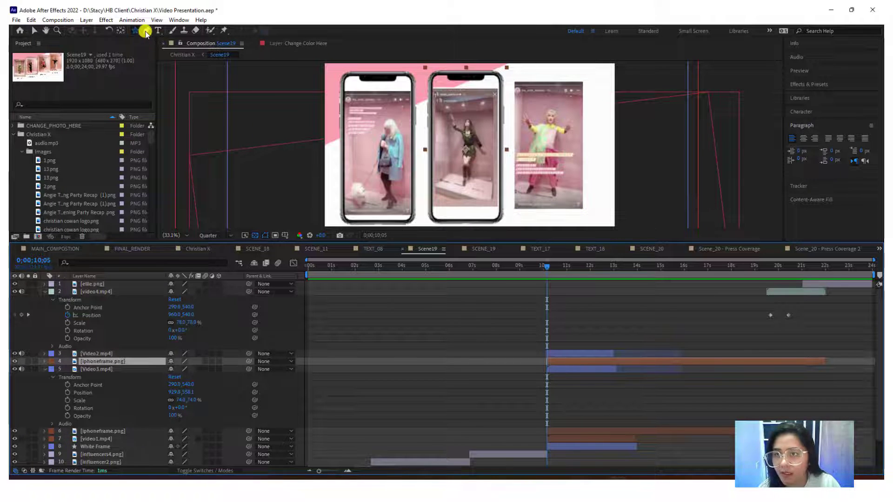
{"action": "left_click", "coordinate": [45, 292]}
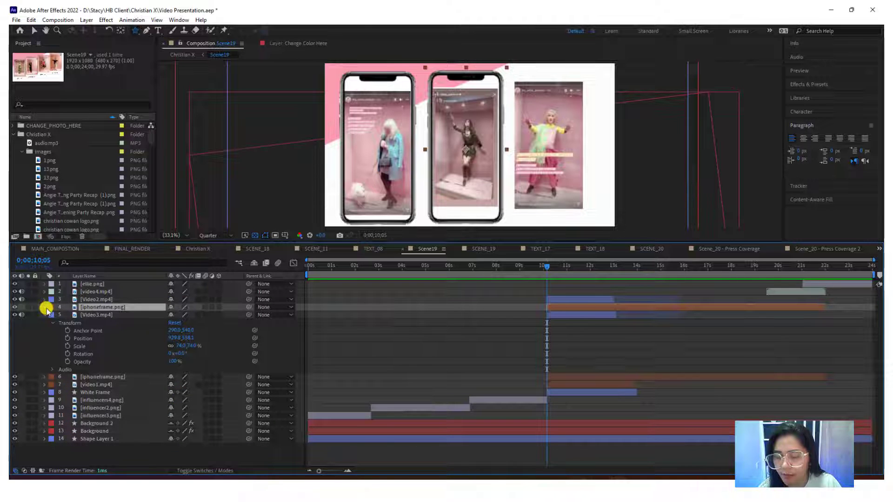
{"action": "left_click", "coordinate": [108, 308]}
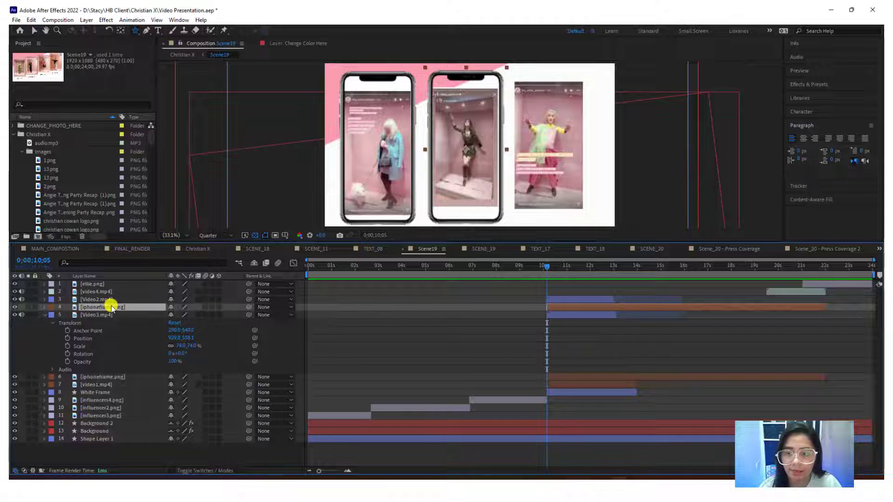
{"action": "left_click", "coordinate": [112, 300]}
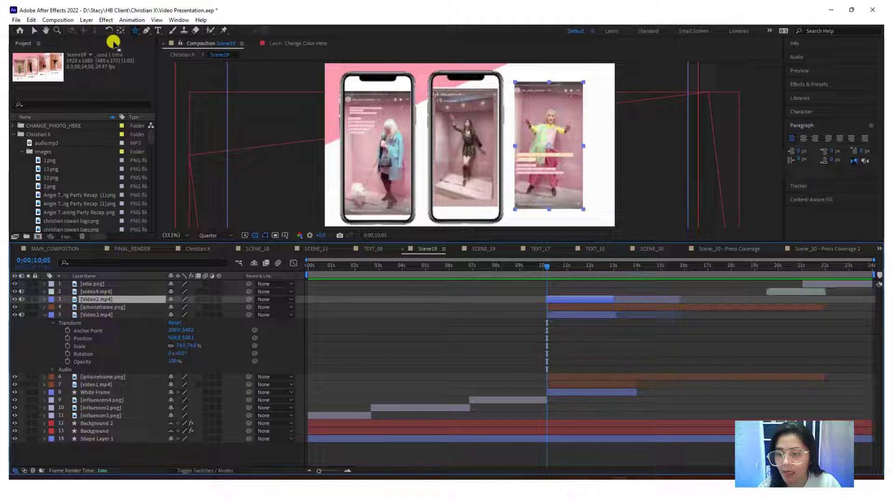
{"action": "left_click", "coordinate": [99, 458]}
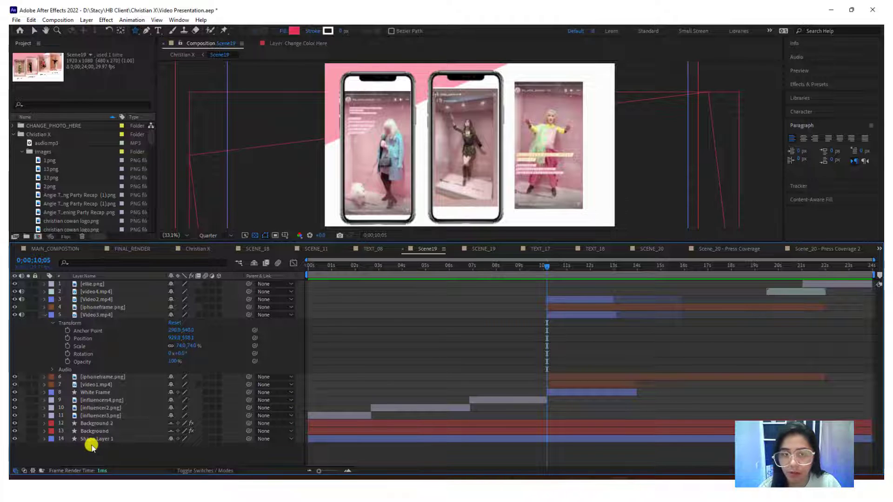
Draw a pink rounded rectangle as Shape Layer 2 over the middle phone screen and nudge it right.
{"action": "left_click", "coordinate": [136, 31]}
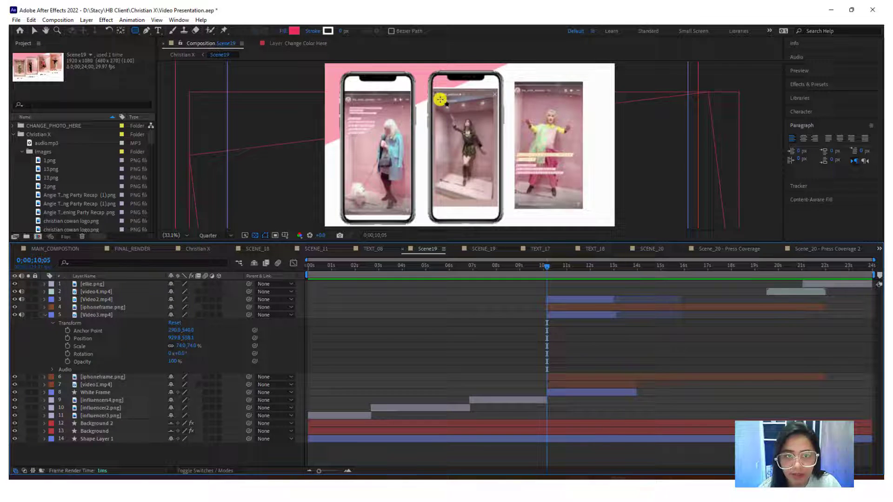
{"action": "left_click", "coordinate": [432, 76]}
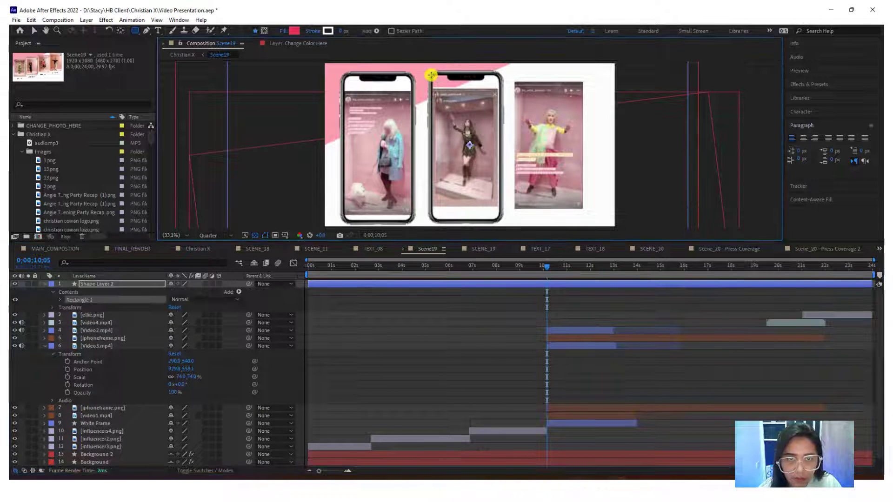
{"action": "left_click_drag", "start_coordinate": [433, 87], "coordinate": [500, 218]}
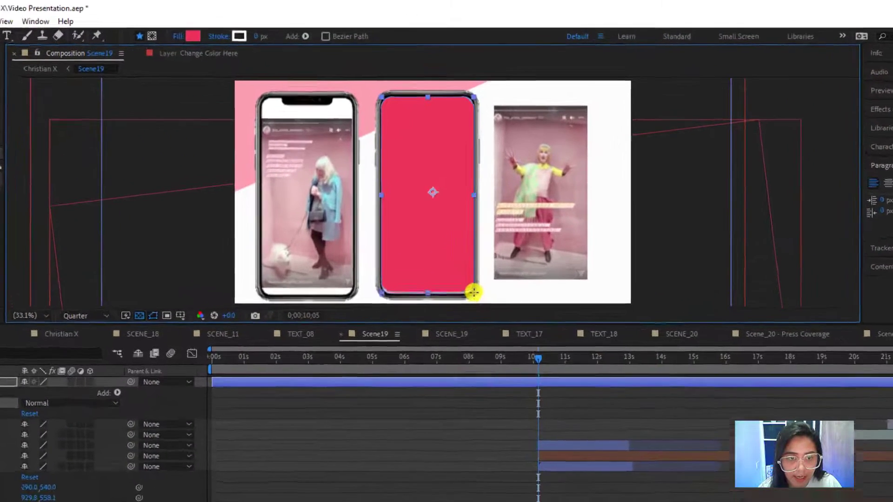
{"action": "left_click_drag", "start_coordinate": [473, 292], "coordinate": [474, 296]}
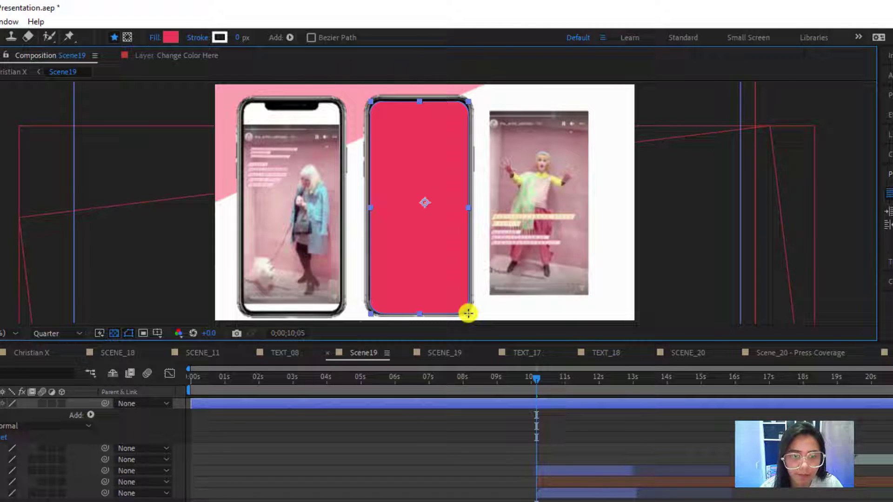
{"action": "left_click_drag", "start_coordinate": [468, 313], "coordinate": [469, 314]}
{"action": "key", "text": "Up"}
{"action": "key", "text": "Up"}
{"action": "key", "text": "Up"}
{"action": "key", "text": "Up"}
{"action": "key", "text": "Up"}
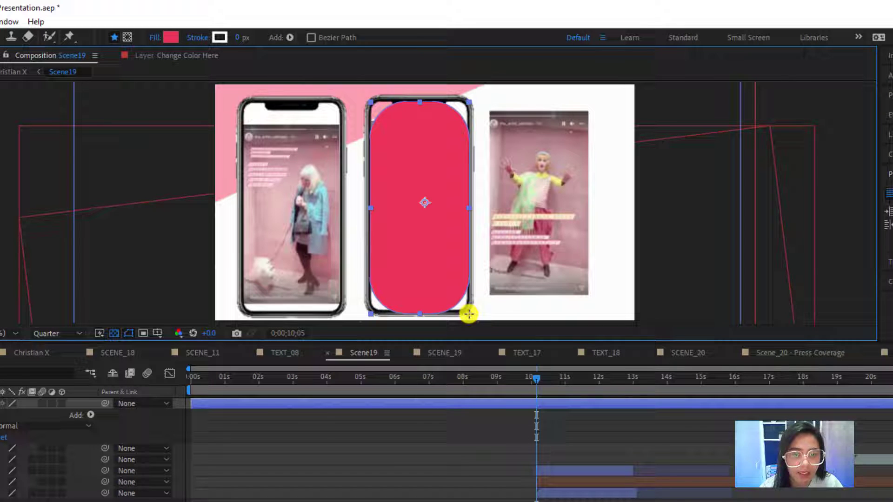
{"action": "left_click_drag", "start_coordinate": [469, 314], "coordinate": [470, 315]}
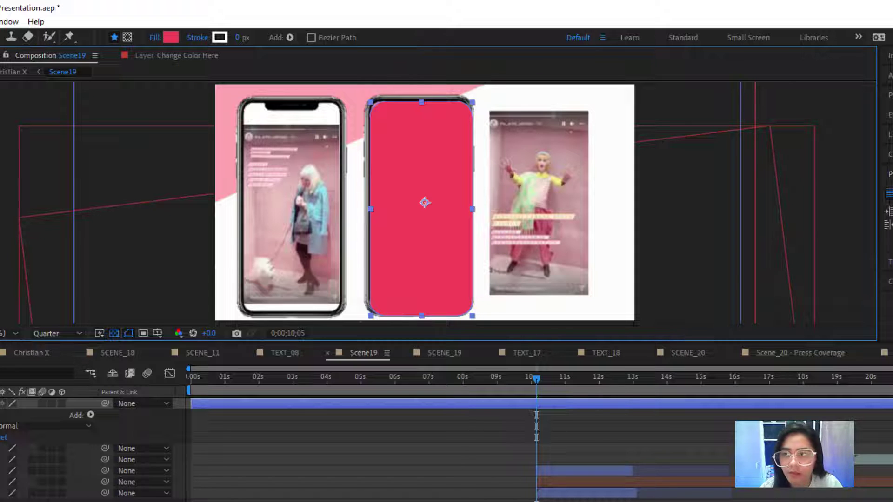
{"action": "key", "text": "v"}
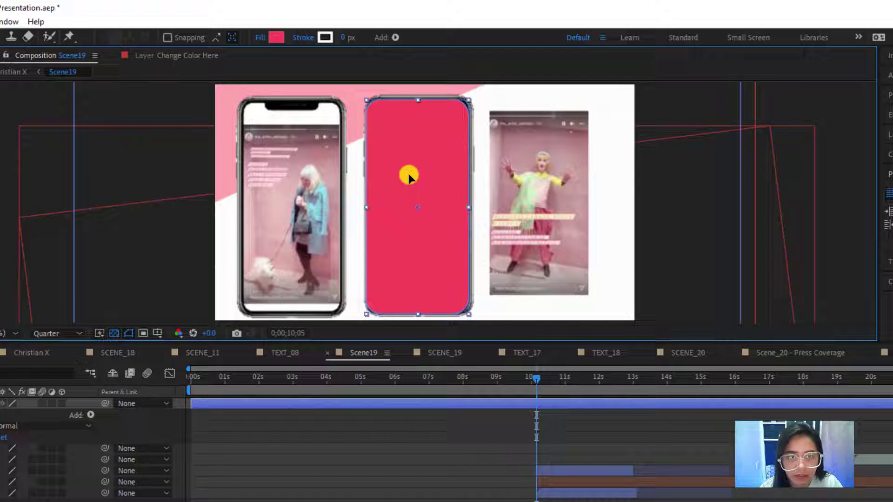
{"action": "left_click_drag", "start_coordinate": [408, 176], "coordinate": [410, 178]}
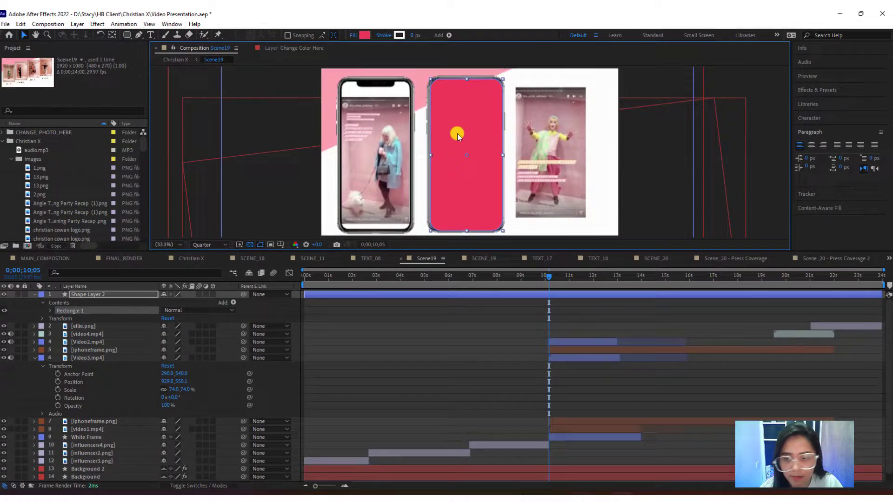
Rename Shape Layer 2 to White Frame 3 and move it beneath Video3.mp4.
{"action": "key", "text": "ctrl+a"}
{"action": "key", "text": "u"}
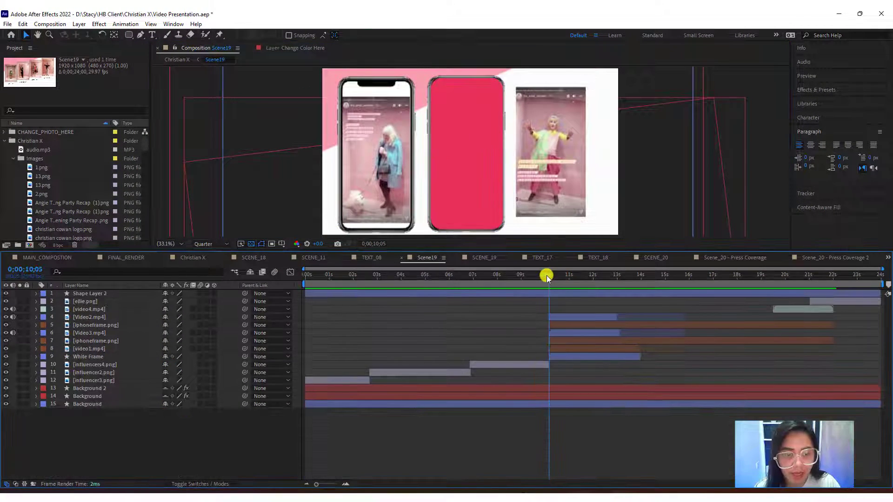
{"action": "left_click", "coordinate": [548, 275]}
{"action": "left_click_drag", "start_coordinate": [548, 275], "coordinate": [552, 275]}
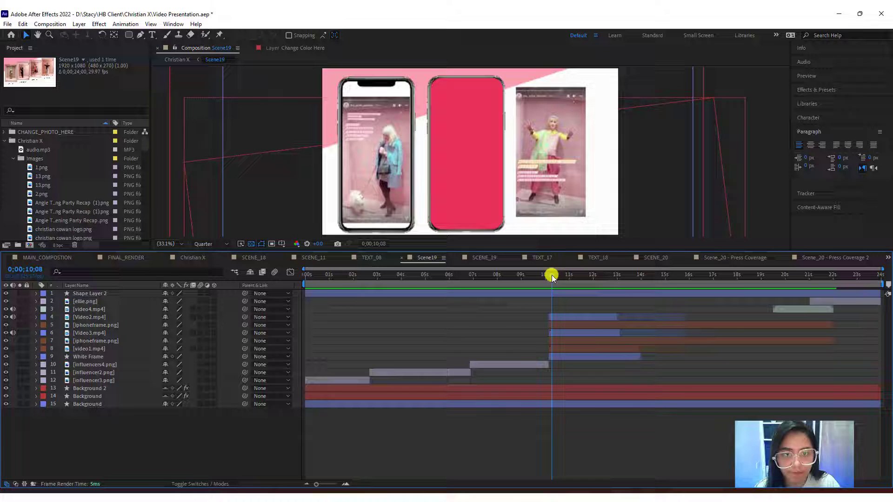
{"action": "left_click", "coordinate": [473, 175]}
{"action": "left_click", "coordinate": [88, 294]}
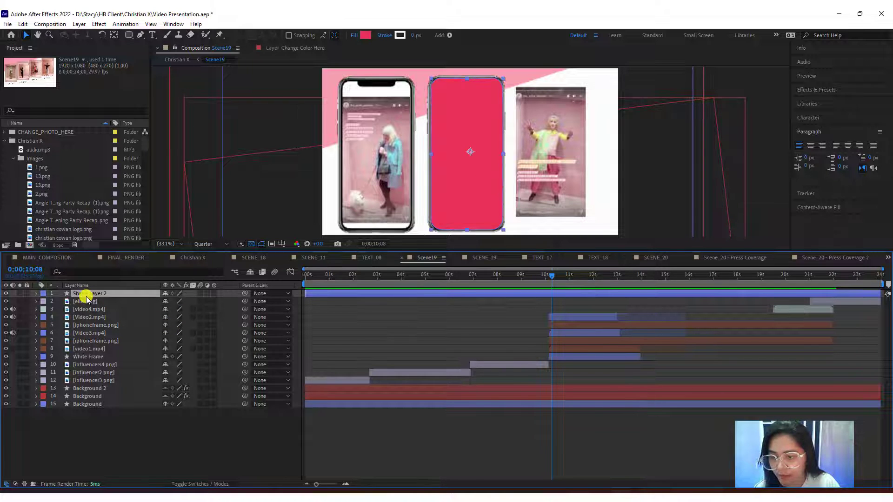
{"action": "right_click", "coordinate": [88, 293]}
{"action": "left_click", "coordinate": [112, 279]}
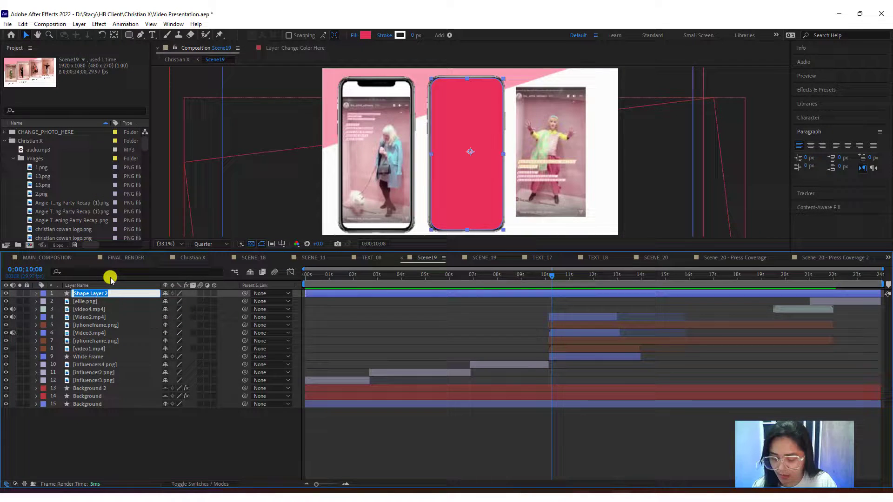
{"action": "type", "text": "White Frame 3"}
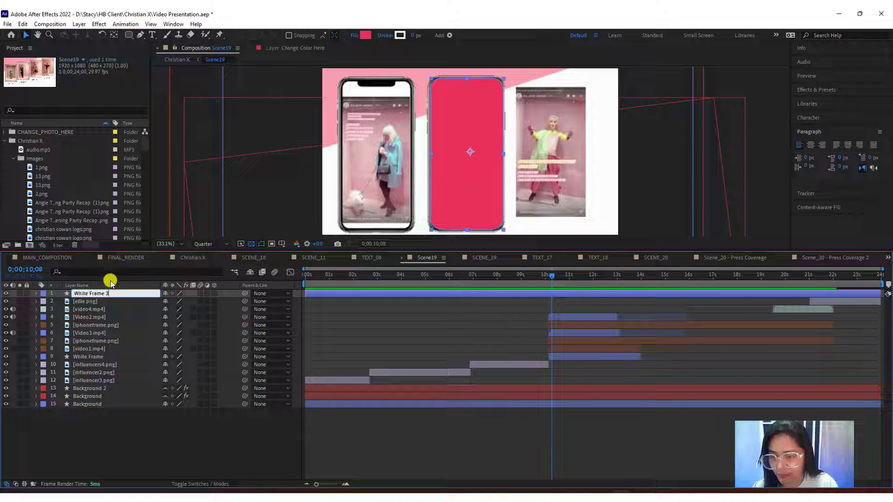
{"action": "left_click", "coordinate": [112, 431]}
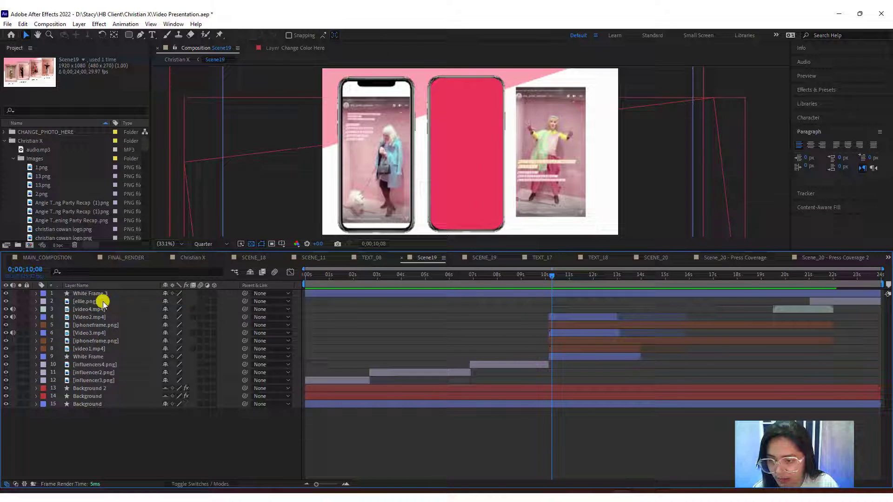
{"action": "left_click_drag", "start_coordinate": [102, 297], "coordinate": [99, 335]}
Rename the Video3.mp4 layer to Video2.mp4 and select White Frame 3.
{"action": "left_click", "coordinate": [85, 325]}
{"action": "right_click", "coordinate": [85, 325]}
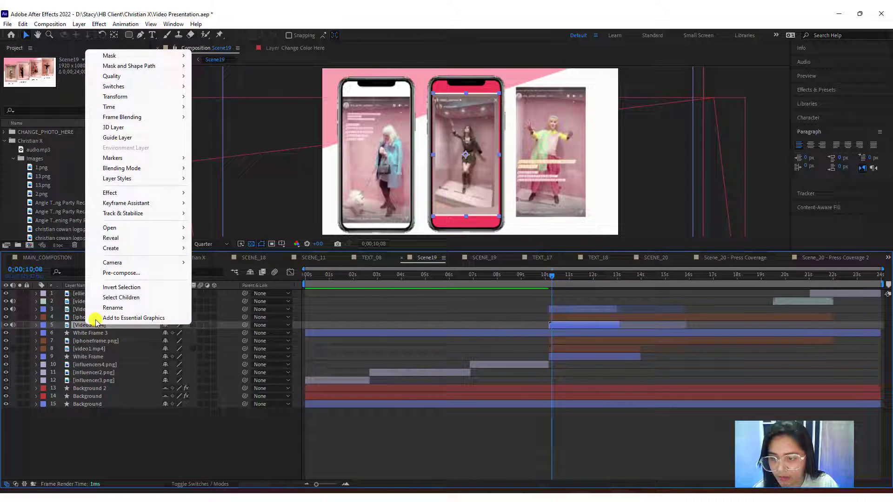
{"action": "left_click", "coordinate": [112, 309]}
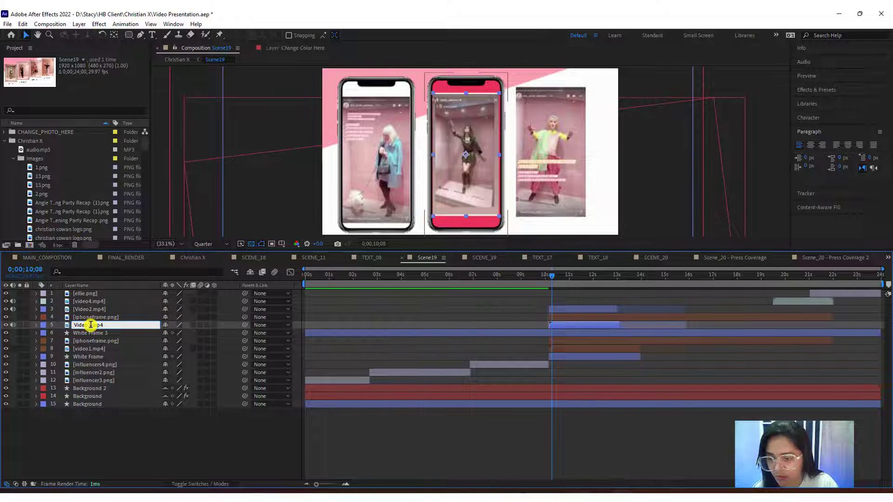
{"action": "left_click", "coordinate": [116, 434]}
{"action": "left_click", "coordinate": [90, 350]}
{"action": "left_click", "coordinate": [91, 342]}
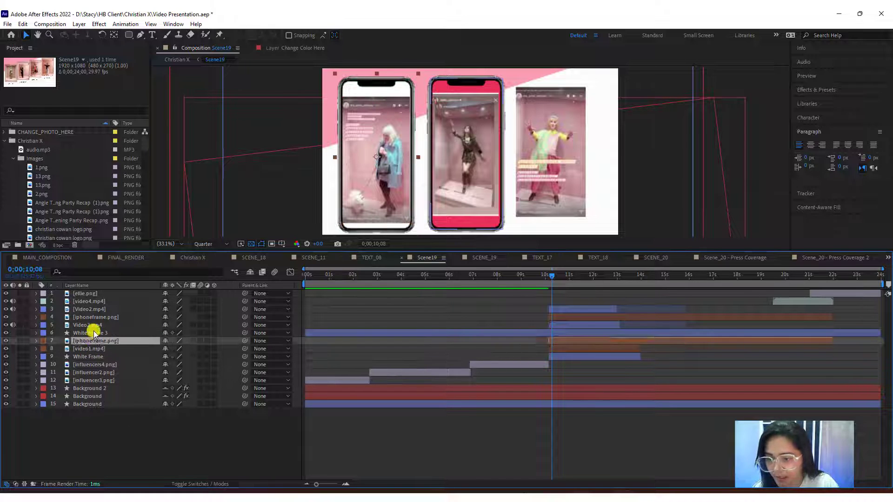
{"action": "left_click", "coordinate": [92, 333]}
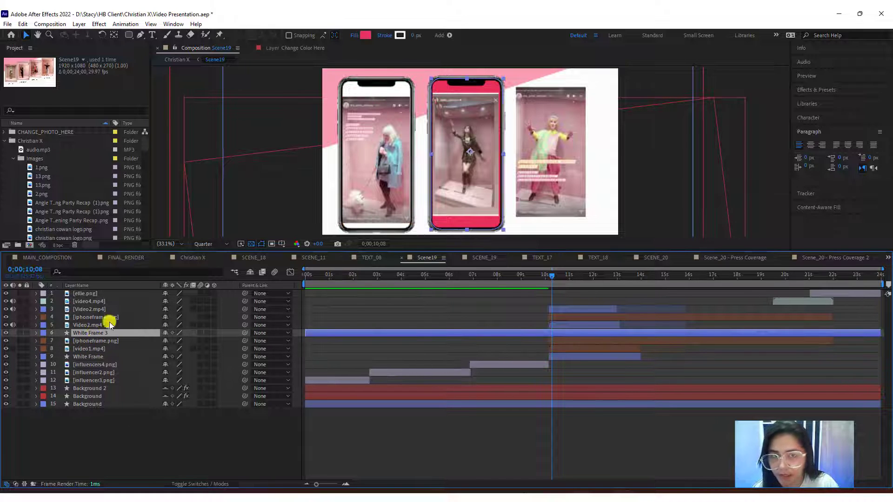
Set White Frame 3's fill to white (FFFFFF) and shift the third phone's video slightly right.
{"action": "left_click", "coordinate": [365, 35]}
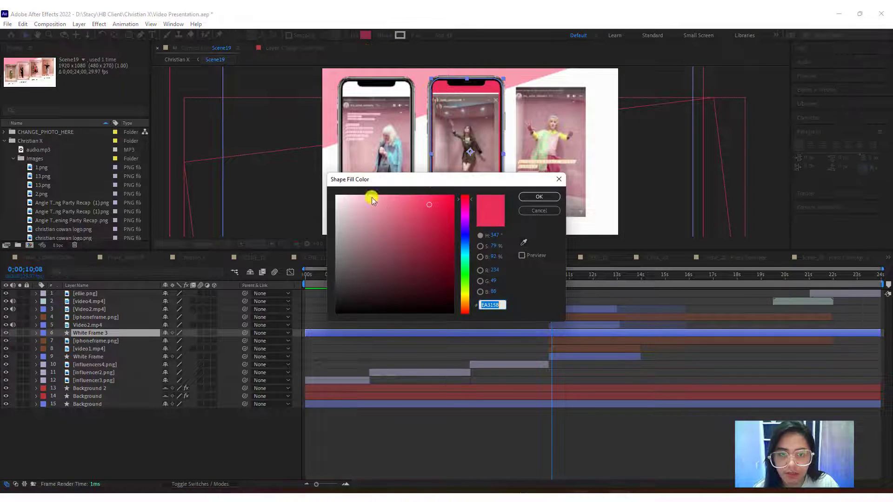
{"action": "left_click", "coordinate": [539, 197]}
{"action": "left_click", "coordinate": [511, 176]}
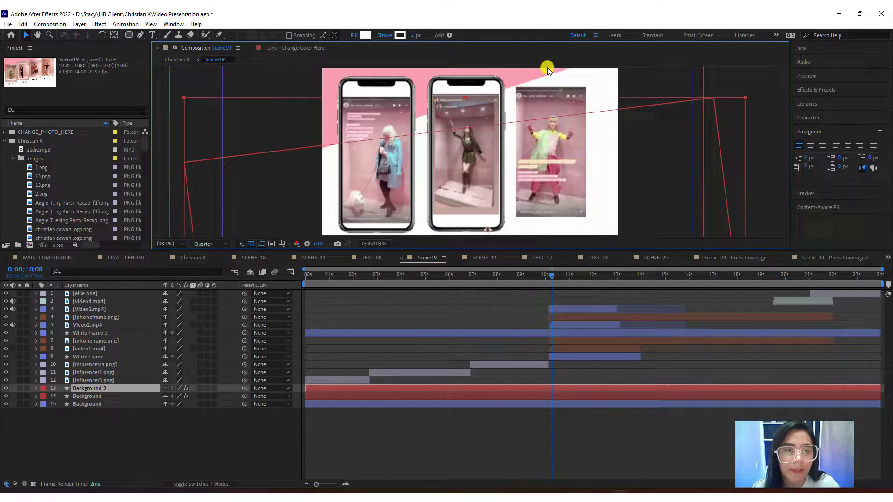
{"action": "left_click_drag", "start_coordinate": [548, 97], "coordinate": [560, 98]}
Turn off the eye switch on layer 3, Video2.mp4, hiding the right-hand story video.
{"action": "left_click", "coordinate": [6, 310]}
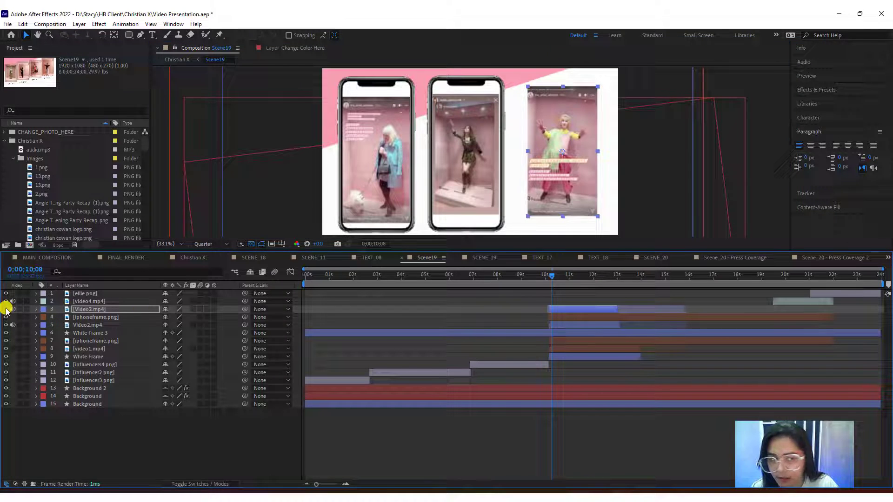
{"action": "left_click", "coordinate": [6, 310]}
{"action": "scroll", "coordinate": [568, 181], "scroll_direction": "down", "scroll_amount": 2}
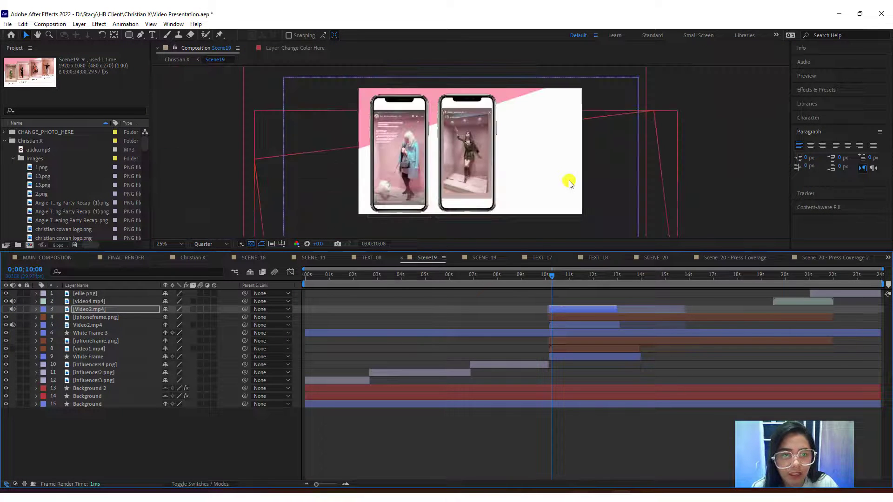
{"action": "scroll", "coordinate": [569, 182], "scroll_direction": "up", "scroll_amount": 2}
{"action": "scroll", "coordinate": [570, 183], "scroll_direction": "down", "scroll_amount": 2}
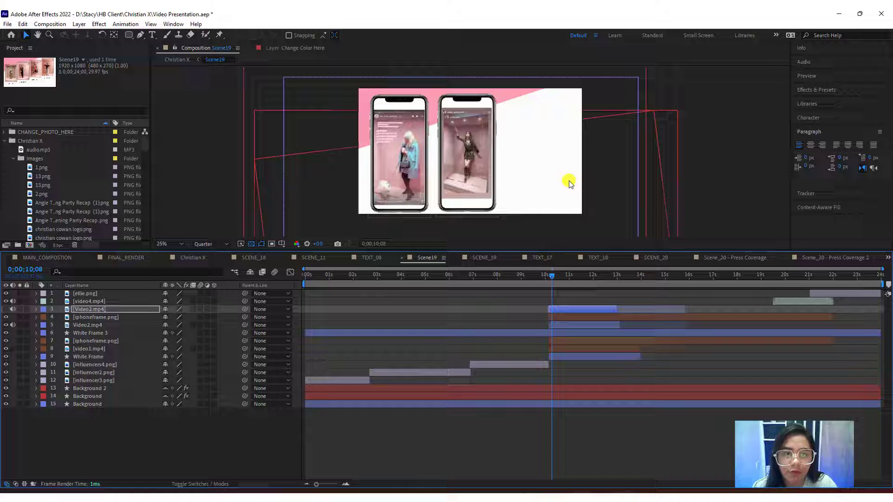
{"action": "scroll", "coordinate": [571, 182], "scroll_direction": "up", "scroll_amount": 2}
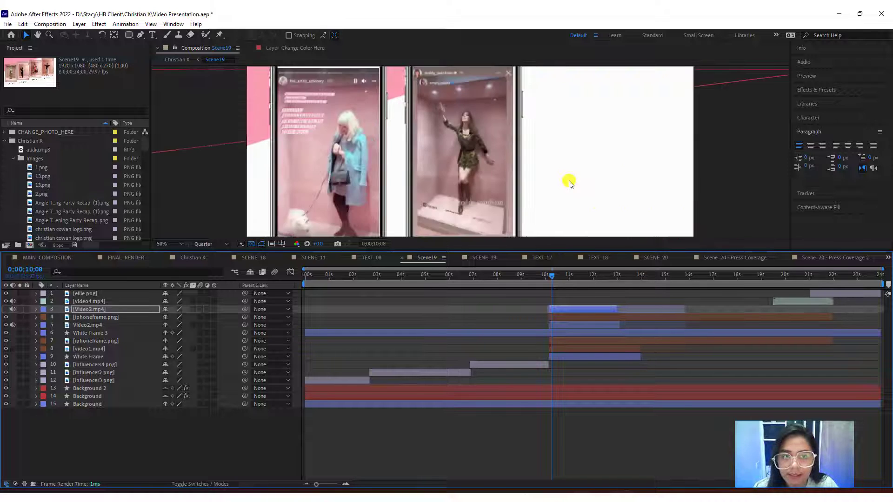
{"action": "scroll", "coordinate": [570, 182], "scroll_direction": "down", "scroll_amount": 2}
{"action": "key", "text": "q"}
{"action": "key", "text": "ctrl+grave"}
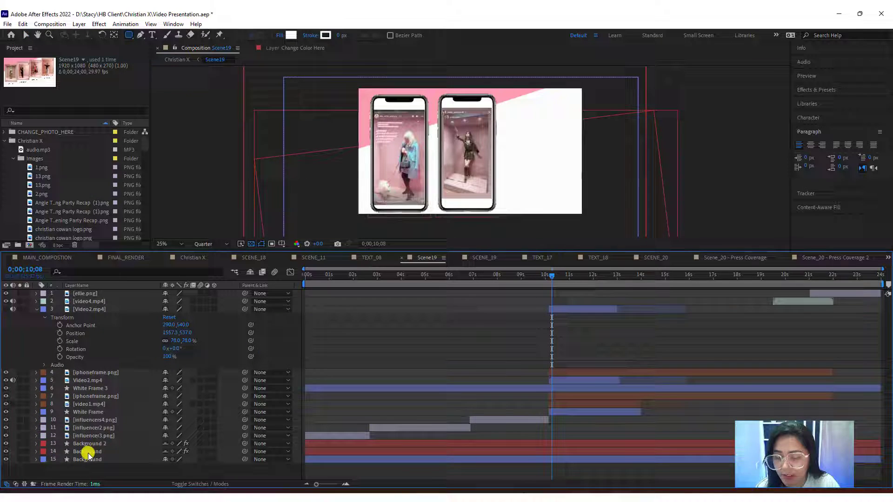
{"action": "left_click", "coordinate": [36, 309]}
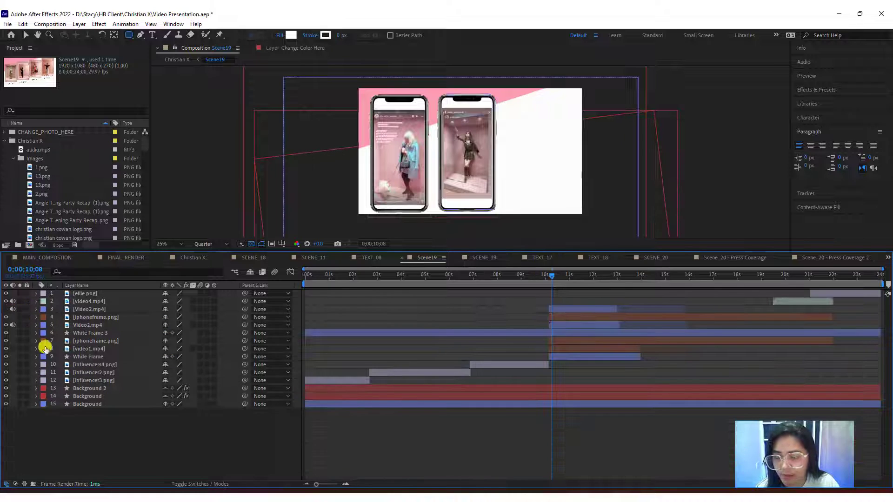
Create a dark grey 1053×1080 solid named Example Shape from the timeline's New > Solid menu.
{"action": "right_click", "coordinate": [154, 438]}
{"action": "right_click", "coordinate": [130, 438]}
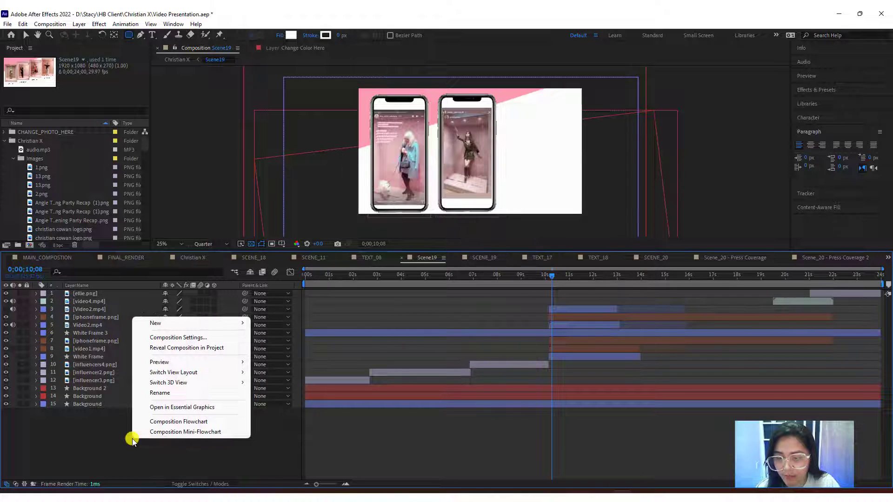
{"action": "mouse_move", "coordinate": [208, 325]}
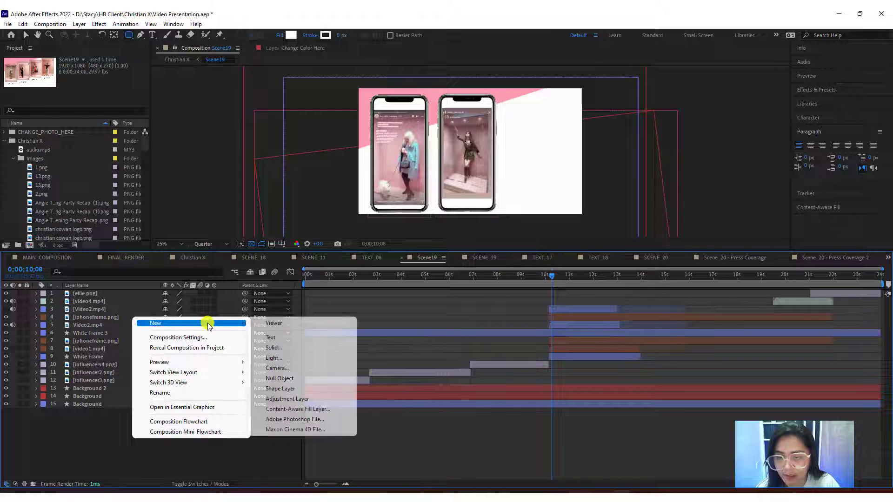
{"action": "left_click", "coordinate": [274, 348]}
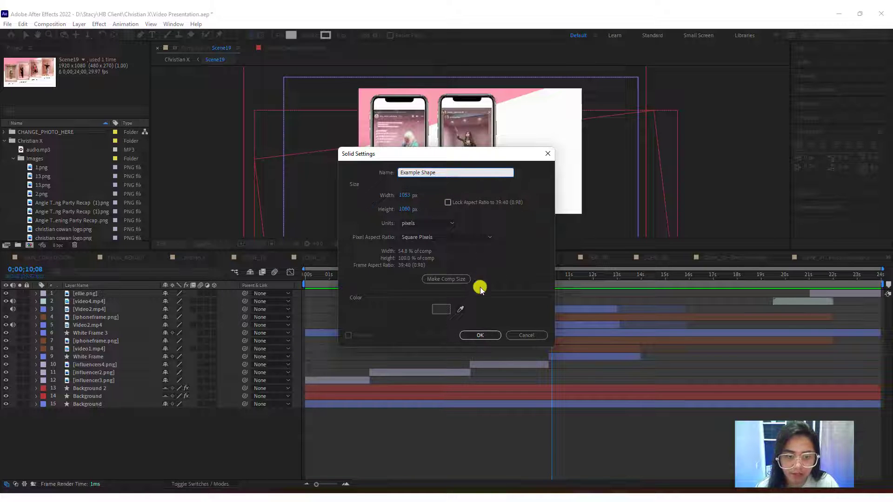
{"action": "left_click", "coordinate": [471, 335]}
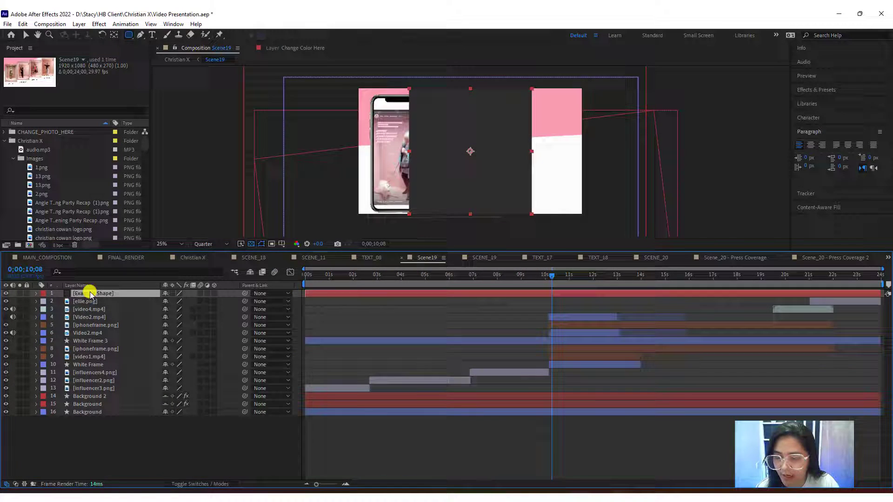
Select the Example Shape solid and shift it slightly to the right in the comp.
{"action": "right_click", "coordinate": [90, 293]}
{"action": "left_click", "coordinate": [90, 293]}
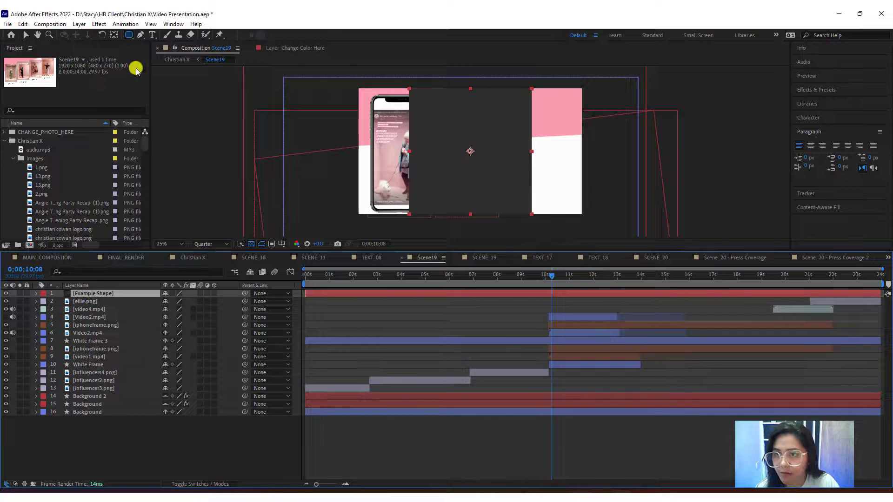
{"action": "left_click", "coordinate": [128, 34]}
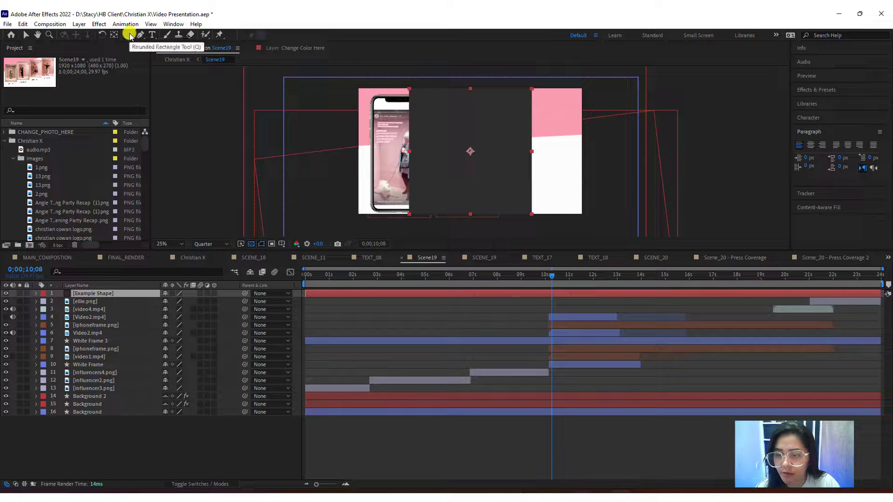
{"action": "left_click", "coordinate": [89, 295]}
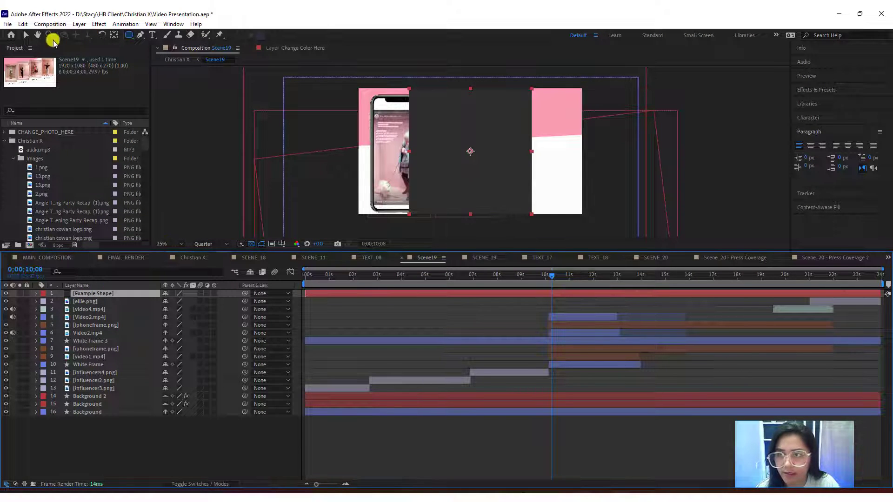
{"action": "left_click", "coordinate": [26, 34]}
{"action": "mouse_move", "coordinate": [506, 154]}
{"action": "left_mouse_down"}
{"action": "mouse_move", "coordinate": [576, 153]}
{"action": "mouse_move", "coordinate": [435, 175]}
{"action": "mouse_move", "coordinate": [534, 158]}
{"action": "mouse_move", "coordinate": [520, 153]}
{"action": "left_mouse_up"}
{"action": "key", "text": "Return"}
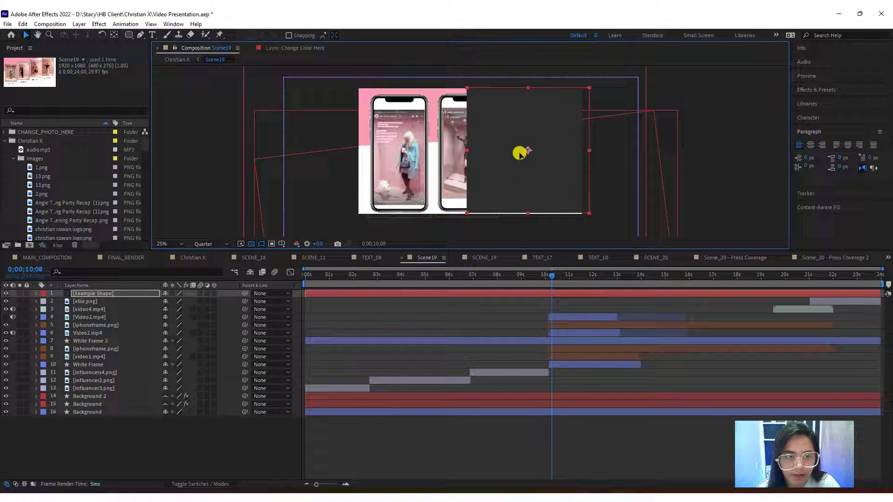
Draw a rounded-rectangle mask on Example Shape over the right-hand phone slot.
{"action": "left_click", "coordinate": [130, 35]}
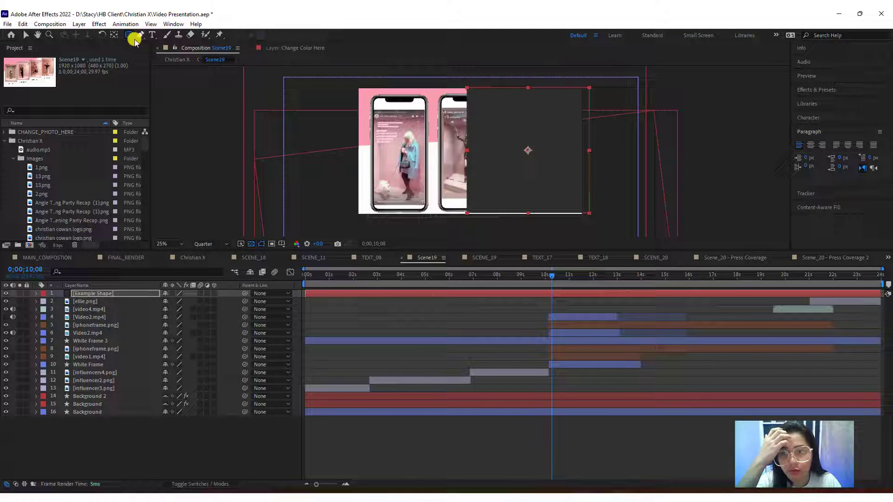
{"action": "left_click", "coordinate": [86, 293]}
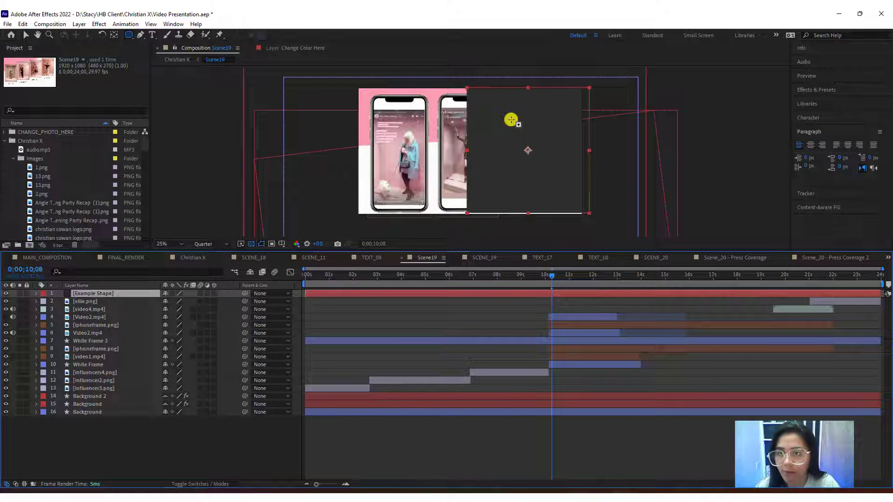
{"action": "left_click_drag", "start_coordinate": [514, 105], "coordinate": [571, 203]}
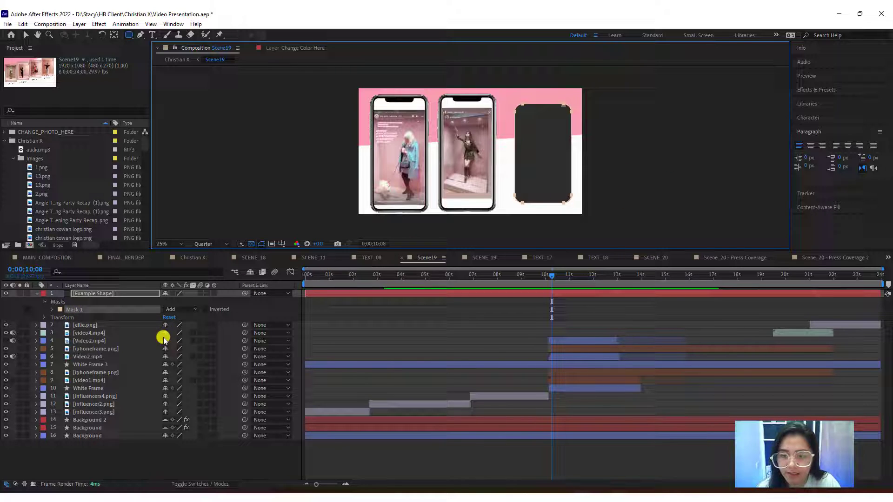
Change Example Shape's Mask 1 mode from Subtract to Add.
{"action": "left_click", "coordinate": [180, 308]}
{"action": "left_click", "coordinate": [183, 339]}
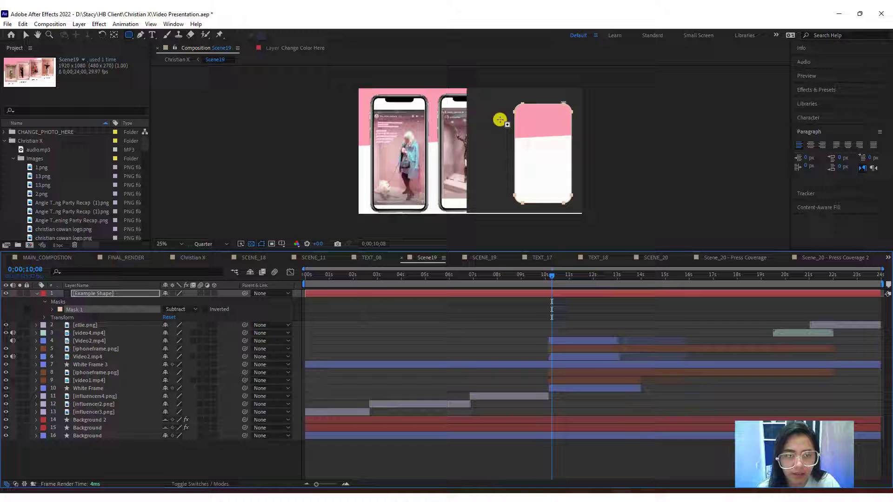
{"action": "left_click", "coordinate": [195, 309]}
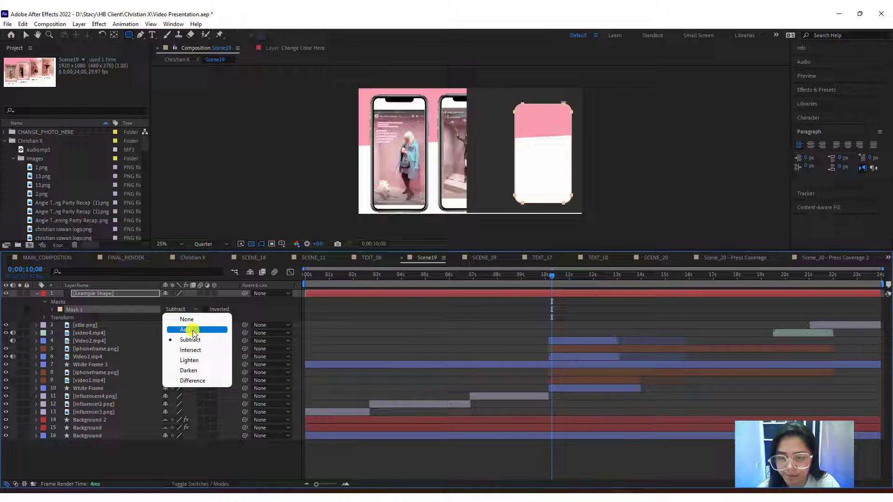
{"action": "left_click", "coordinate": [194, 330]}
{"action": "scroll", "coordinate": [599, 183], "scroll_direction": "up", "scroll_amount": 4}
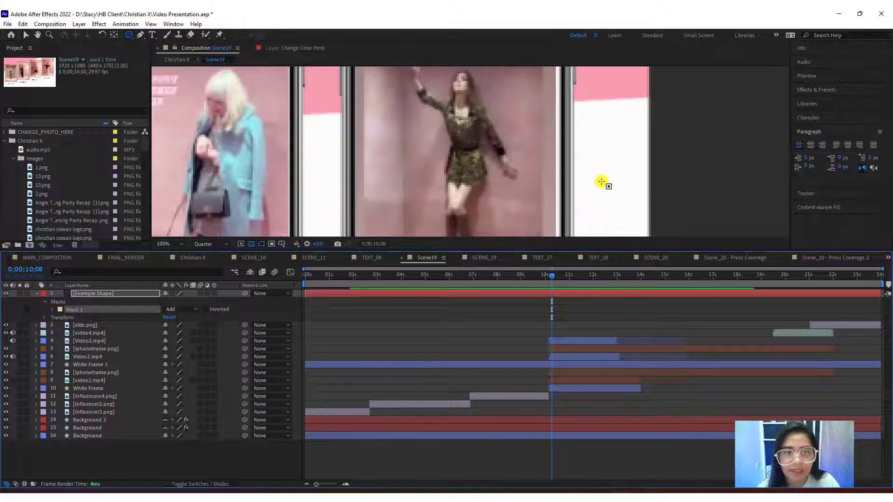
{"action": "scroll", "coordinate": [602, 182], "scroll_direction": "down", "scroll_amount": 4}
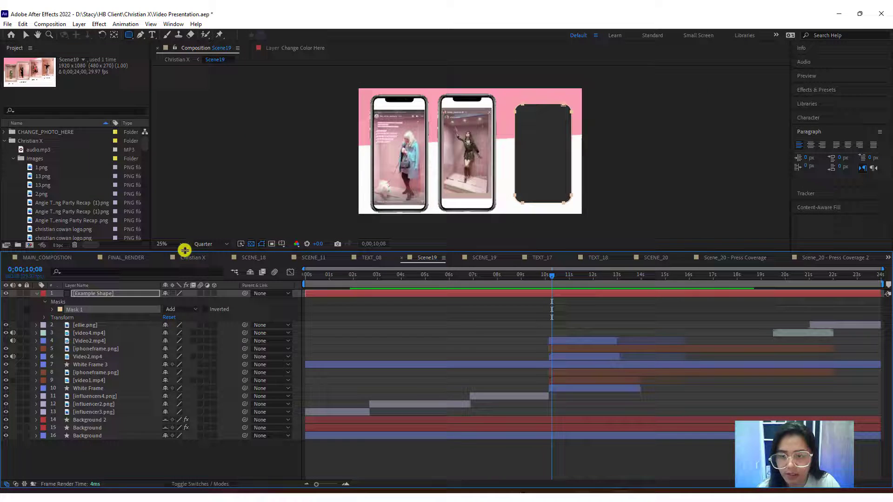
{"action": "left_click", "coordinate": [37, 35]}
{"action": "left_click_drag", "start_coordinate": [653, 152], "coordinate": [530, 153]}
{"action": "left_click", "coordinate": [181, 244]}
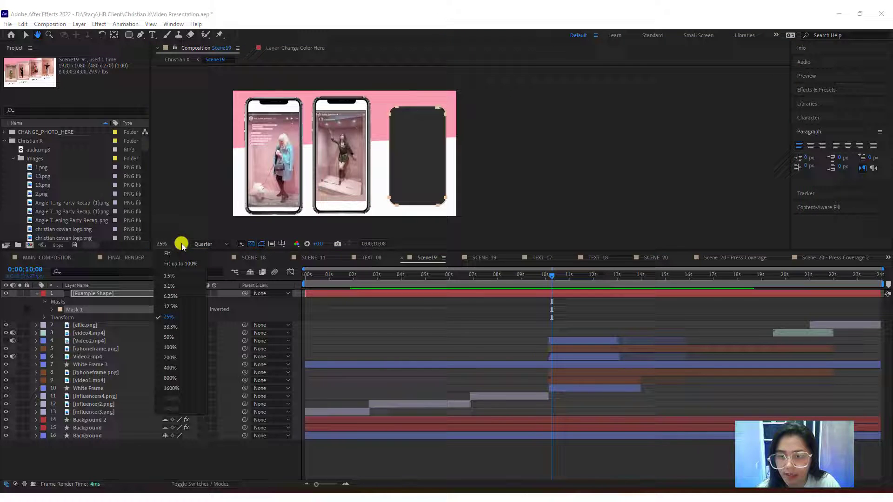
{"action": "left_click", "coordinate": [167, 337]}
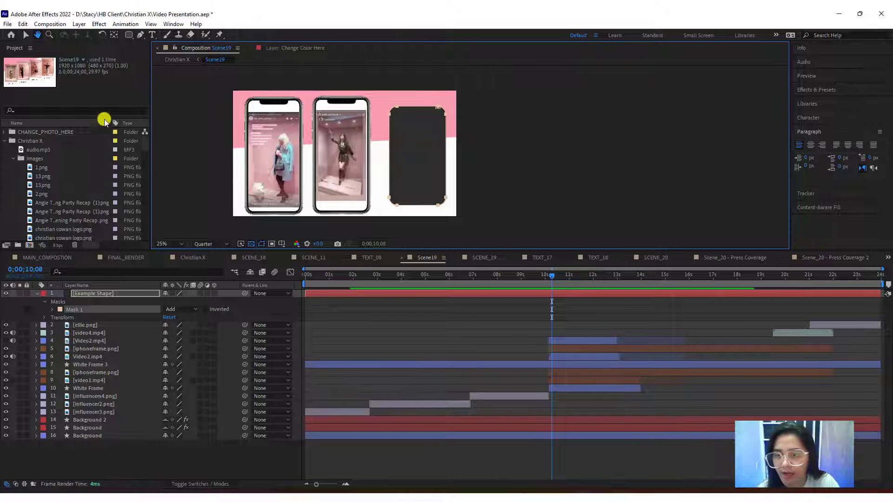
{"action": "left_click", "coordinate": [87, 297]}
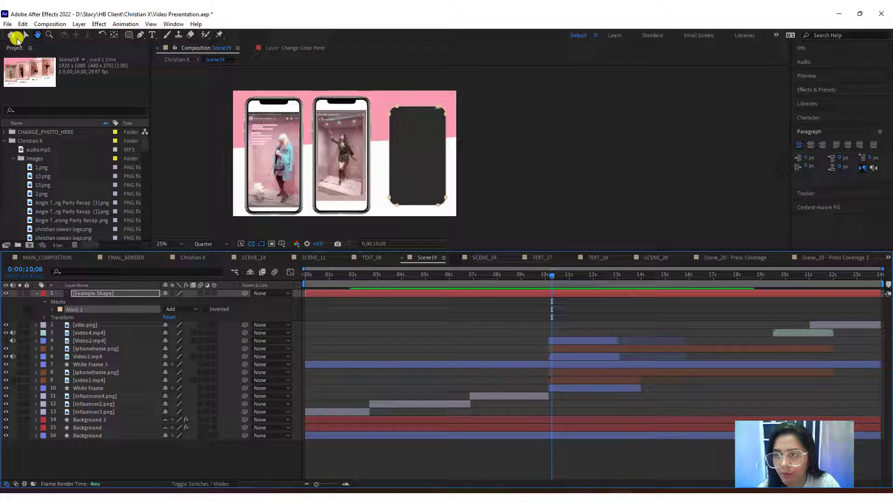
{"action": "left_click", "coordinate": [26, 34]}
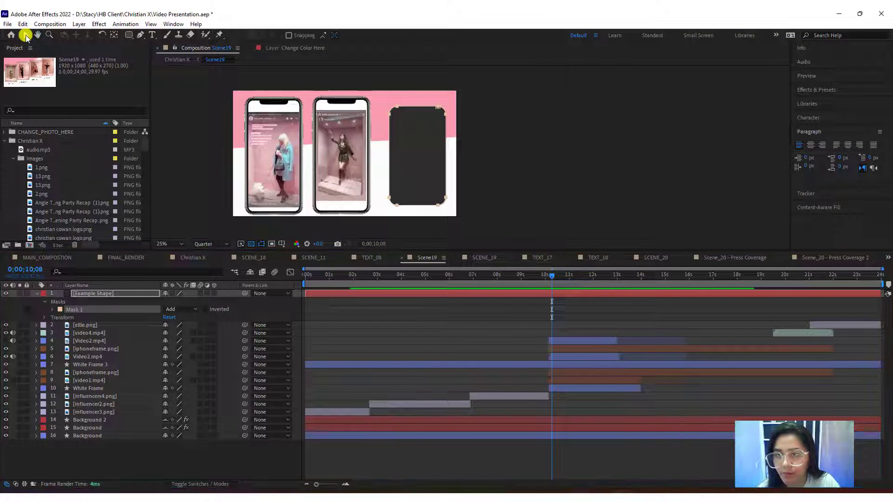
{"action": "left_click", "coordinate": [77, 309]}
{"action": "left_click", "coordinate": [302, 200]}
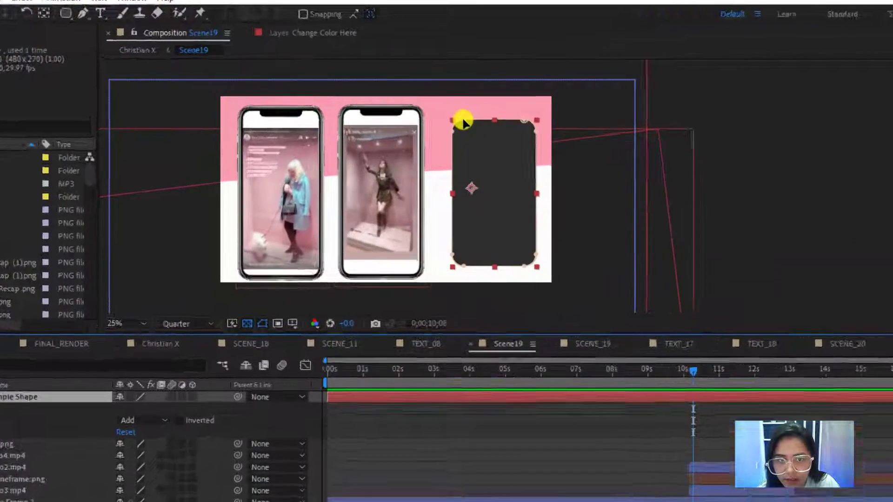
{"action": "left_click", "coordinate": [391, 112]}
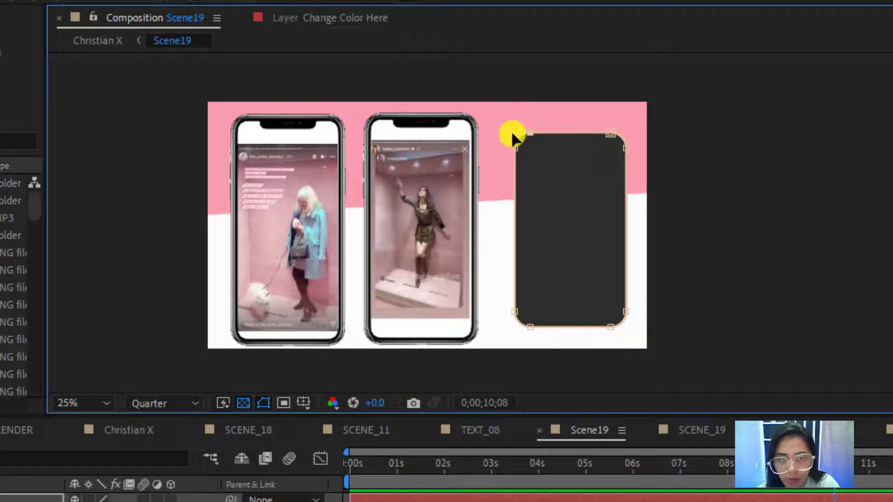
{"action": "left_click_drag", "start_coordinate": [505, 122], "coordinate": [559, 178]}
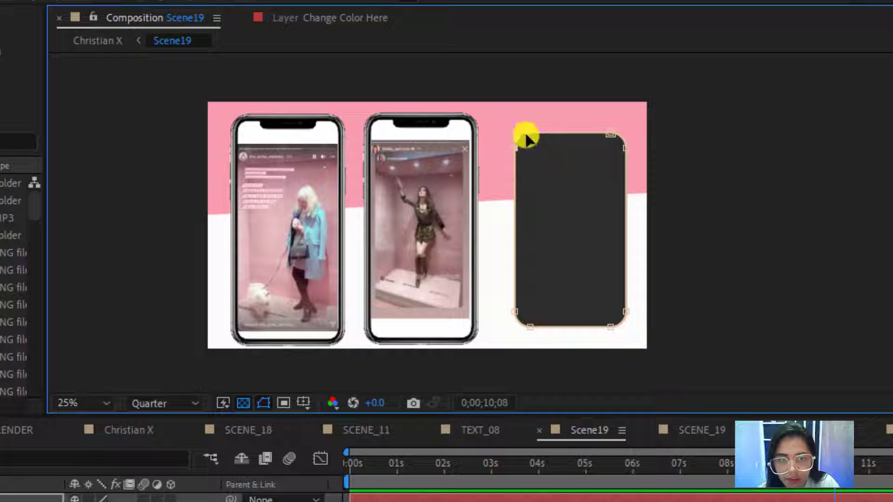
{"action": "left_click_drag", "start_coordinate": [526, 135], "coordinate": [609, 261]}
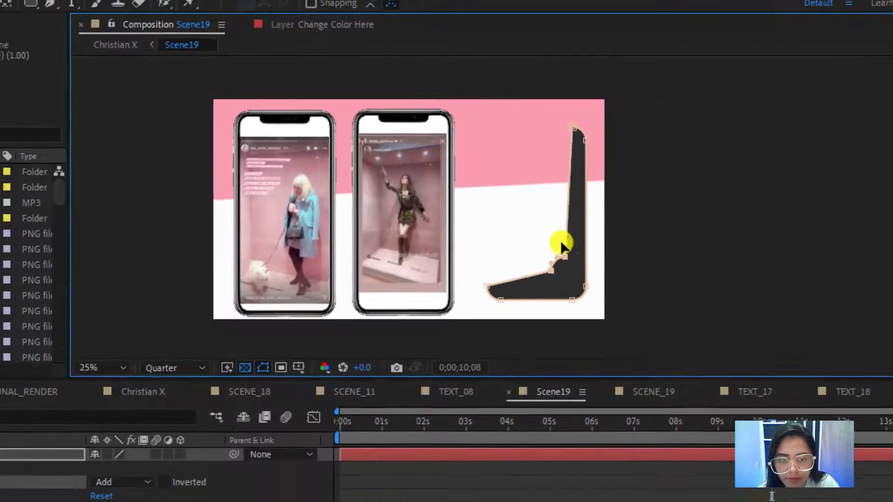
{"action": "key", "text": "ctrl+z"}
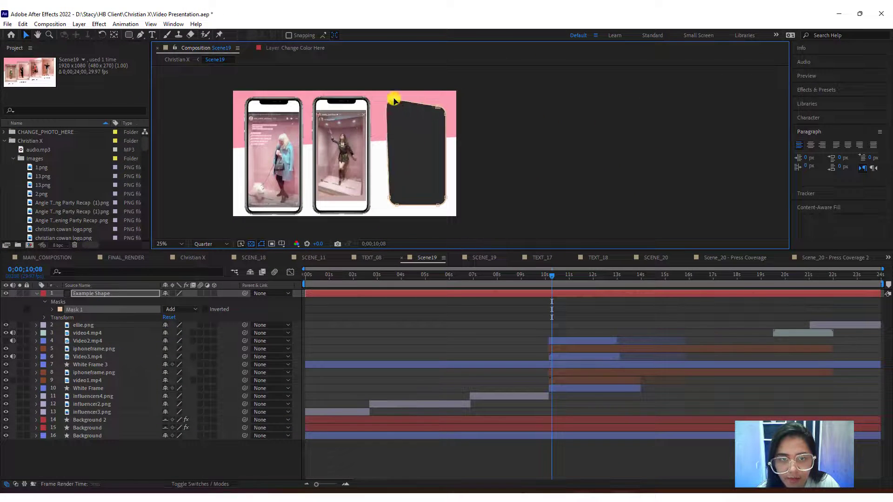
{"action": "left_click_drag", "start_coordinate": [394, 100], "coordinate": [398, 110]}
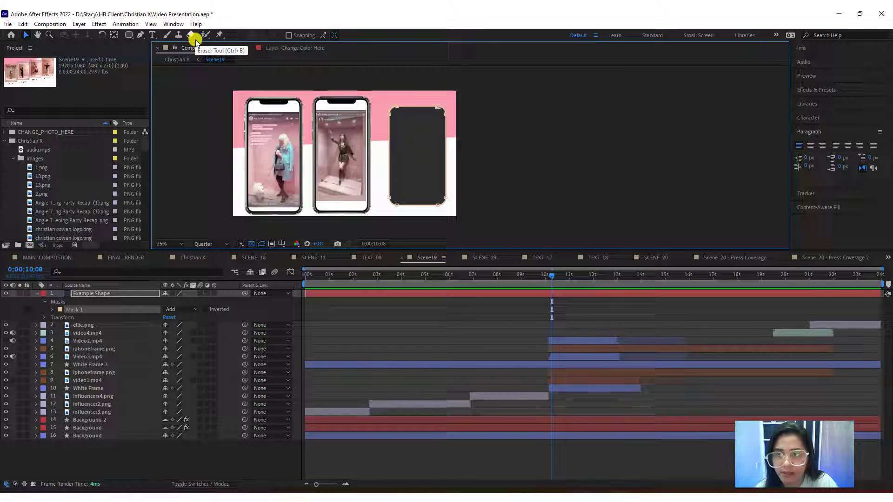
Delete the top-left corner vertex of the Example Shape mask with Delete Vertex.
{"action": "left_click", "coordinate": [141, 36]}
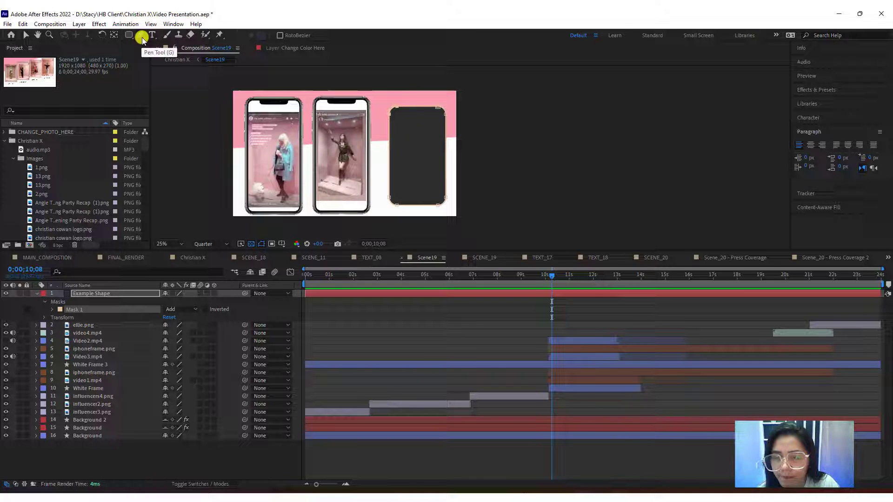
{"action": "left_click_drag", "start_coordinate": [142, 40], "coordinate": [149, 46]}
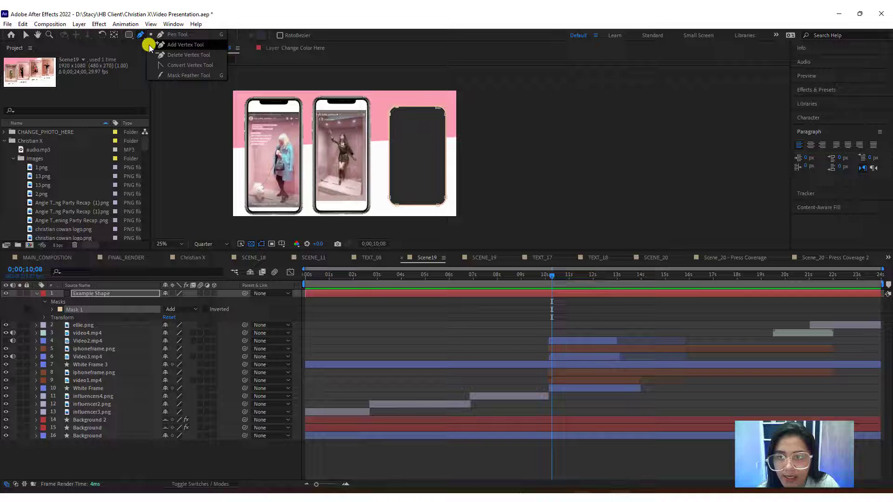
{"action": "left_click", "coordinate": [173, 55]}
{"action": "left_click", "coordinate": [398, 110]}
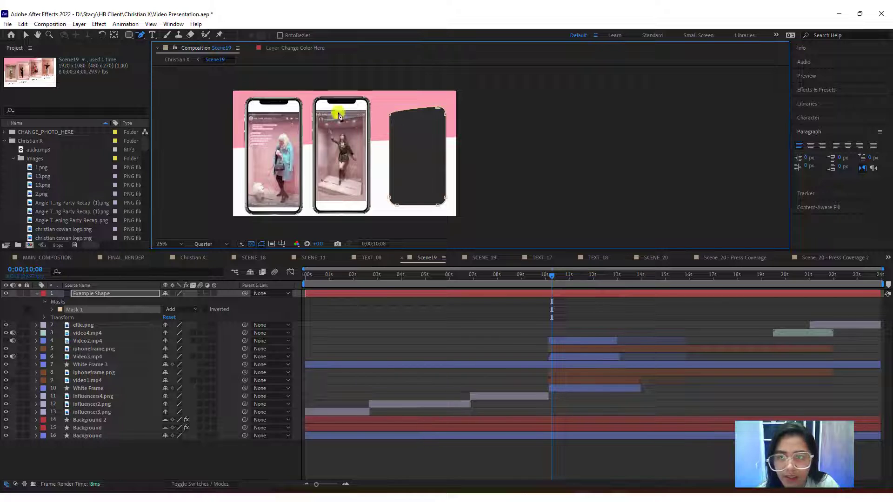
Pull Bezier handles to curve the mask's left side and notch its top edge.
{"action": "left_click", "coordinate": [141, 36]}
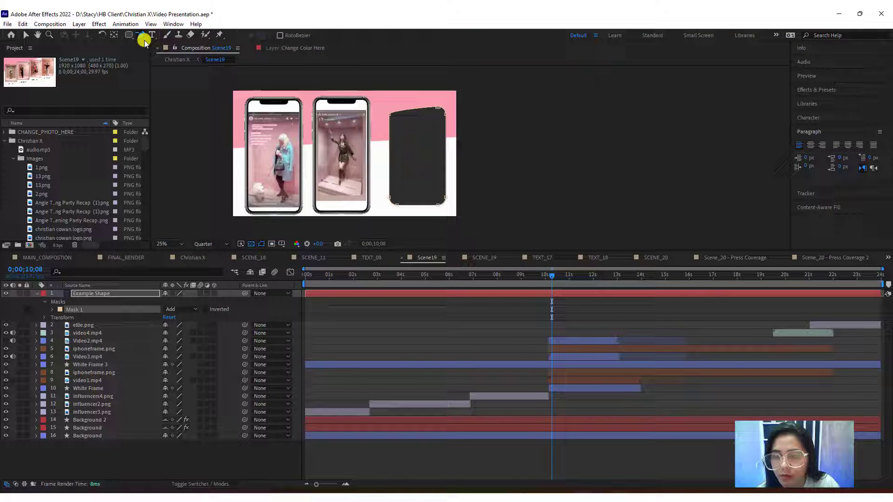
{"action": "left_click_drag", "start_coordinate": [146, 36], "coordinate": [163, 65]}
{"action": "left_click_drag", "start_coordinate": [391, 116], "coordinate": [365, 132]}
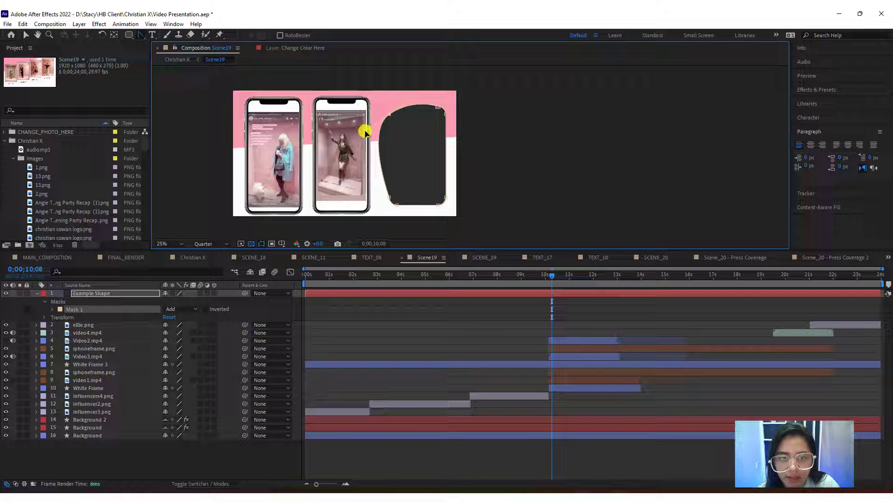
{"action": "left_click_drag", "start_coordinate": [411, 105], "coordinate": [423, 120]}
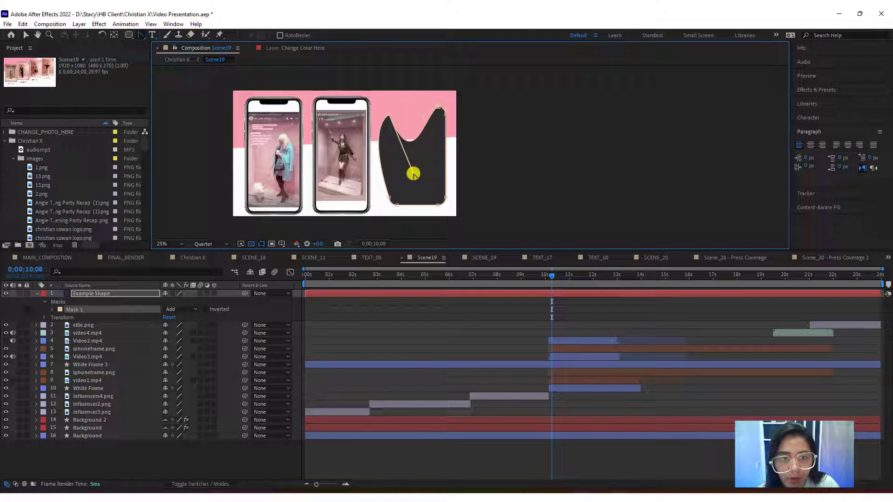
{"action": "left_click_drag", "start_coordinate": [414, 174], "coordinate": [404, 123]}
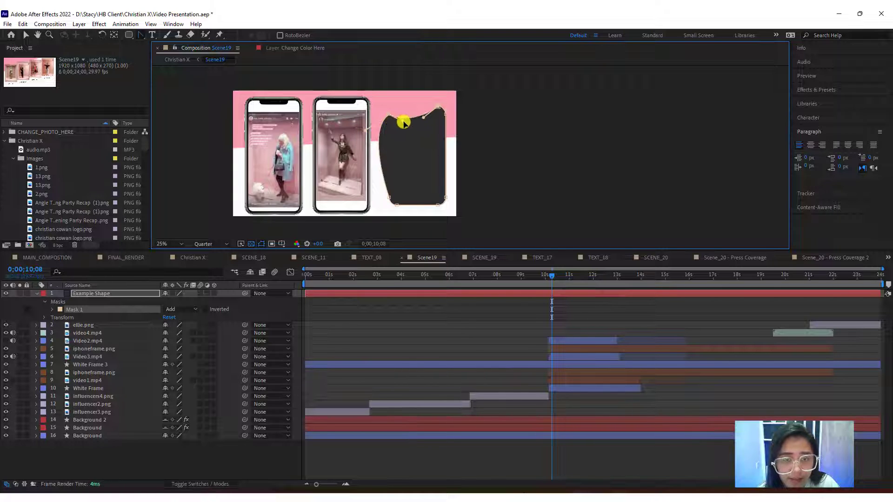
{"action": "key", "text": "ctrl+z"}
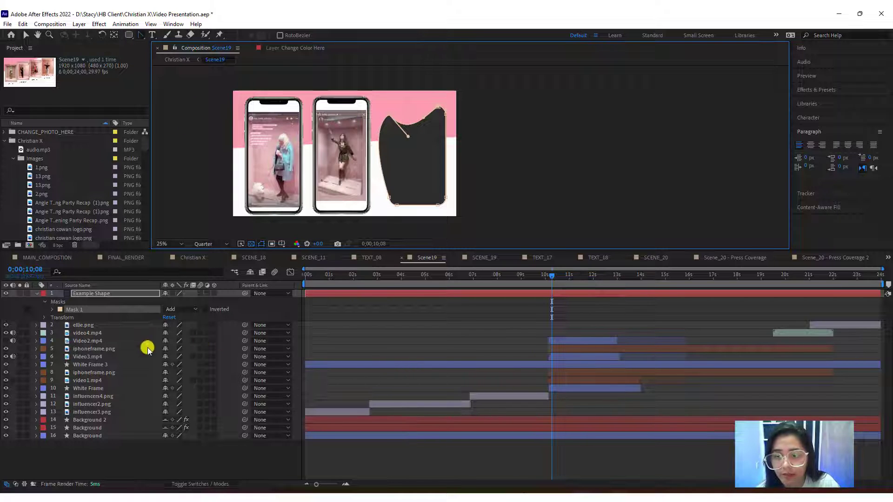
{"action": "left_click", "coordinate": [96, 308]}
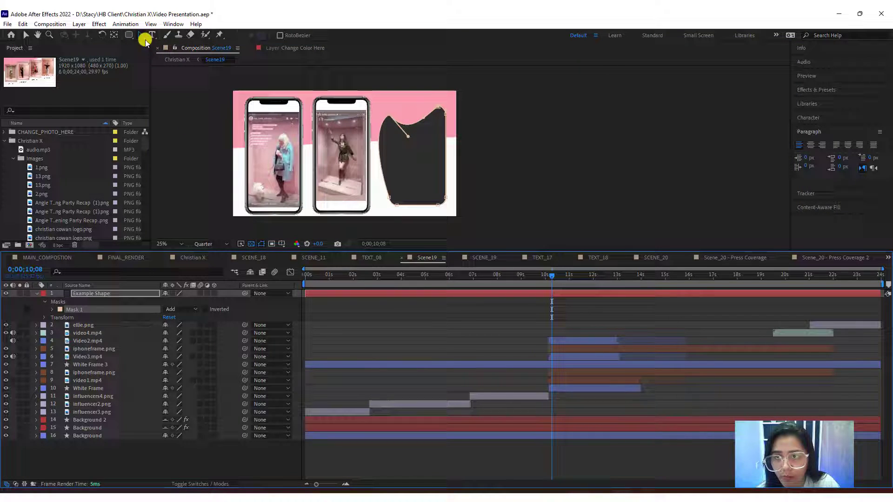
{"action": "left_click_drag", "start_coordinate": [141, 36], "coordinate": [183, 76]}
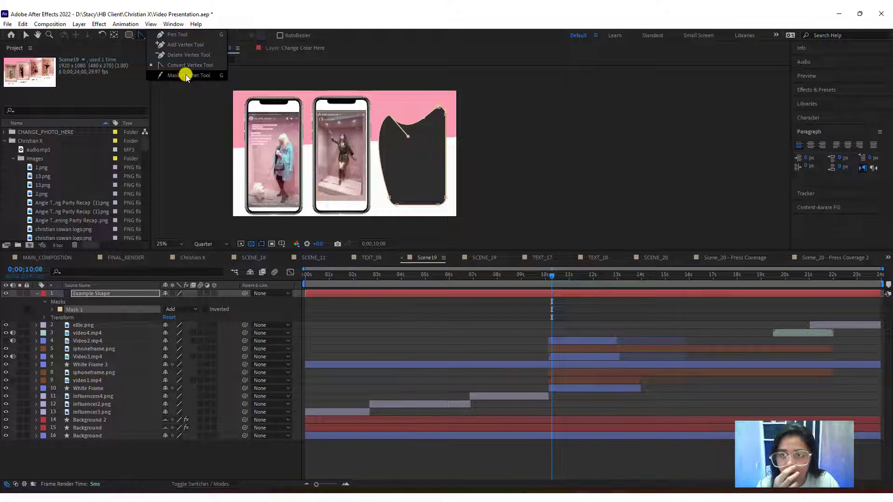
{"action": "left_click_drag", "start_coordinate": [185, 76], "coordinate": [260, 123]}
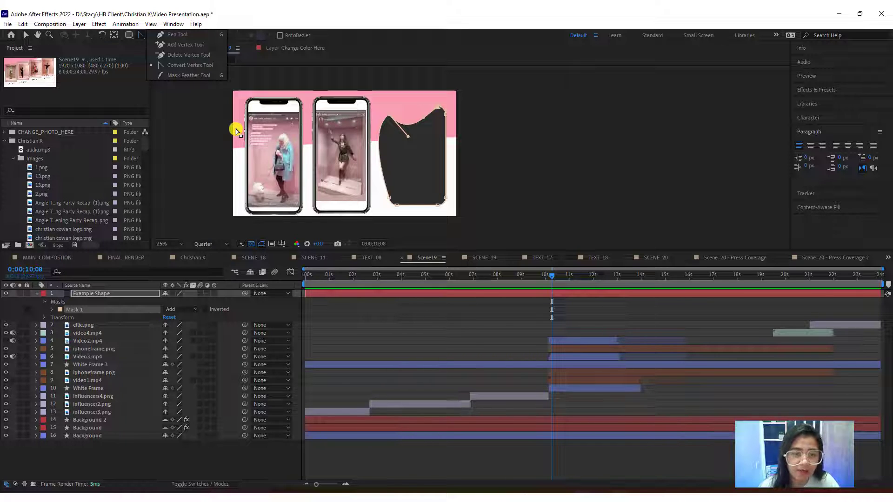
{"action": "left_click", "coordinate": [87, 299]}
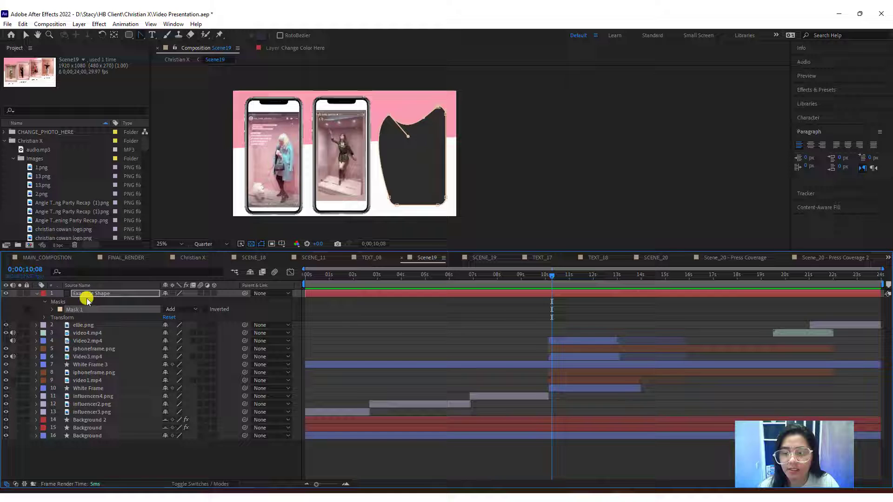
{"action": "left_click", "coordinate": [88, 294]}
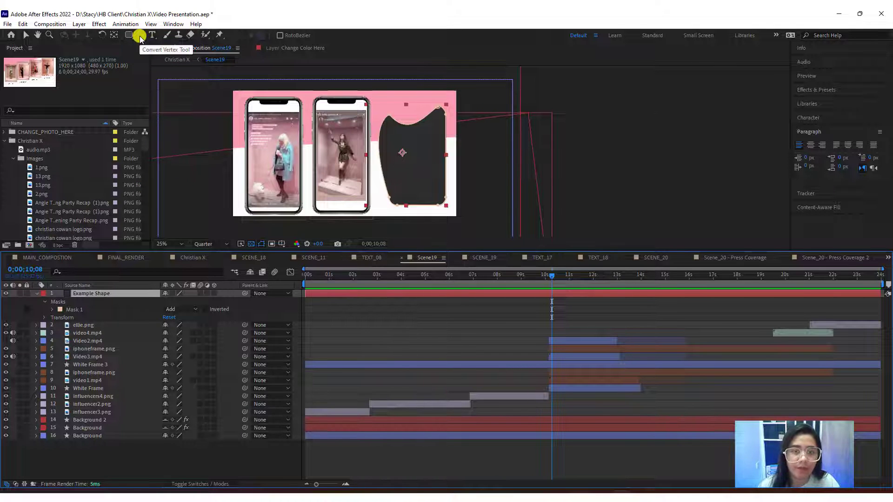